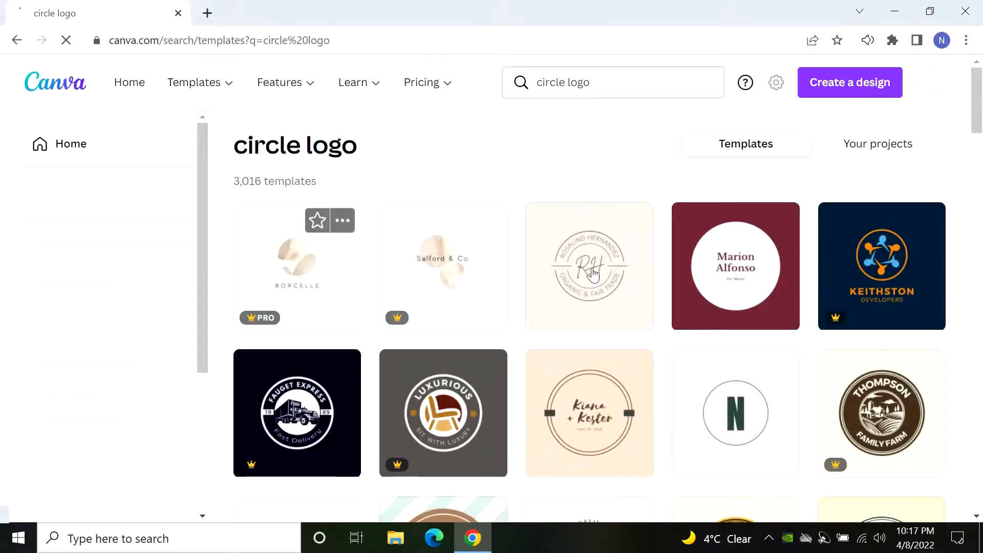
Browse the circle logo templates and preview the Simple Badge Agriculture Farm Circle Logo.
scroll(752, 292, down, 2)
scroll(752, 287, down, 5)
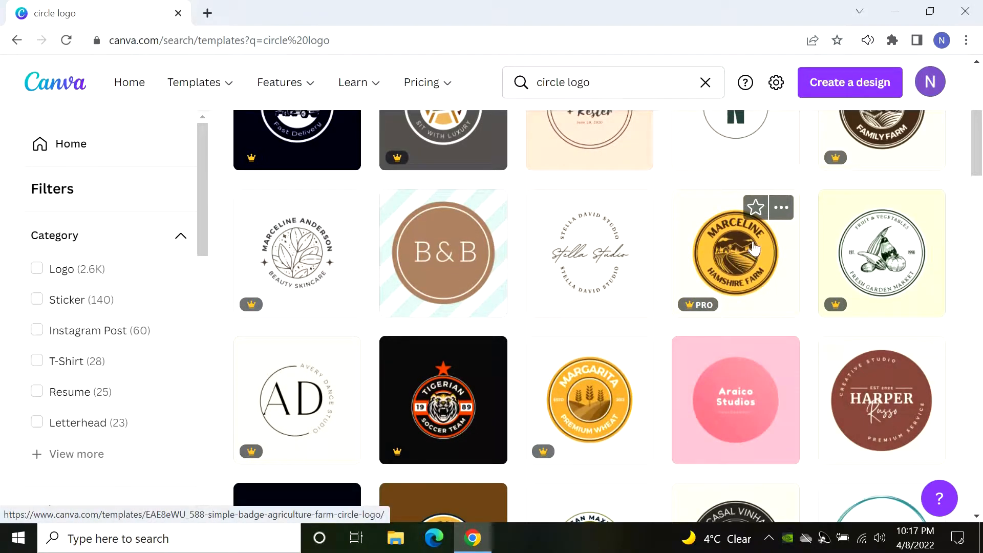
scroll(753, 246, down, 4)
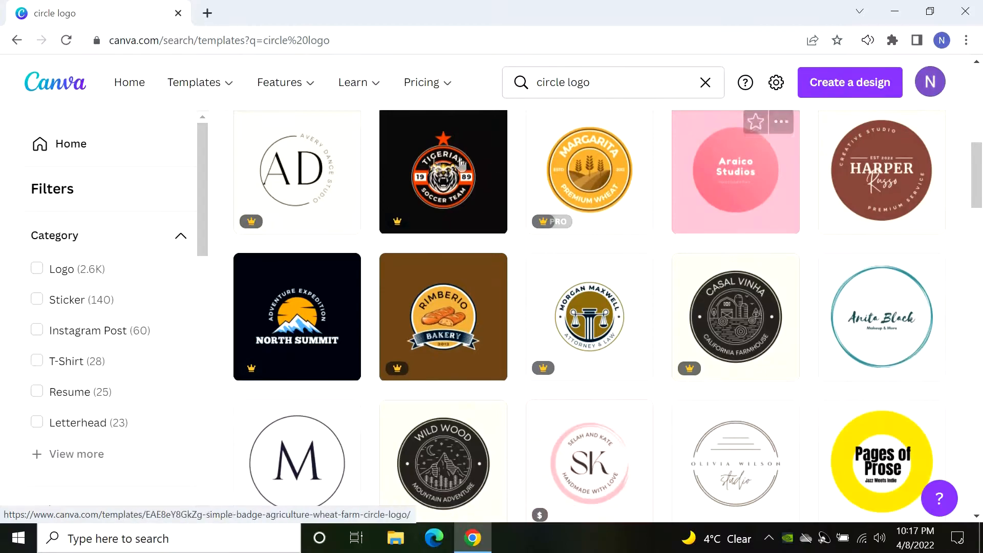
scroll(609, 385, up, 5)
click(729, 253)
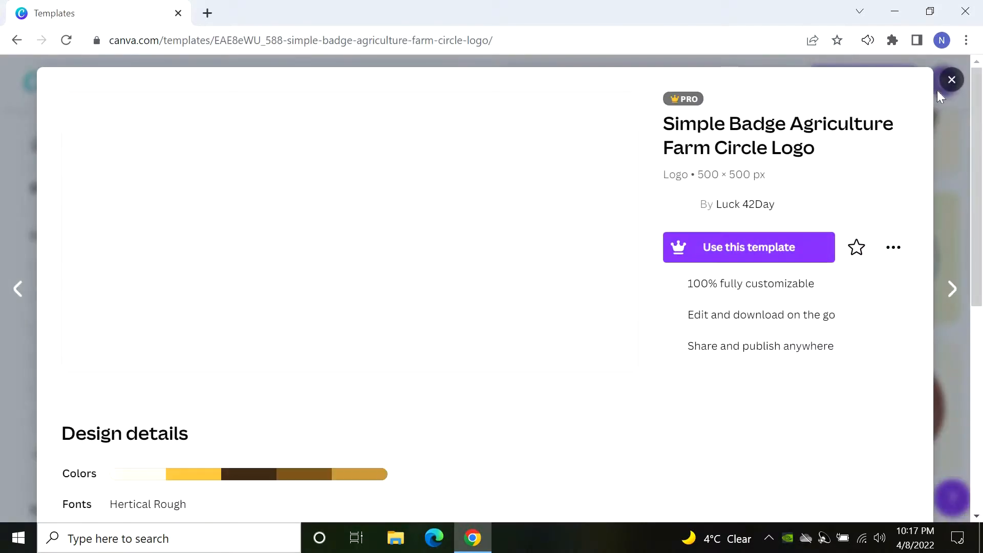
click(951, 80)
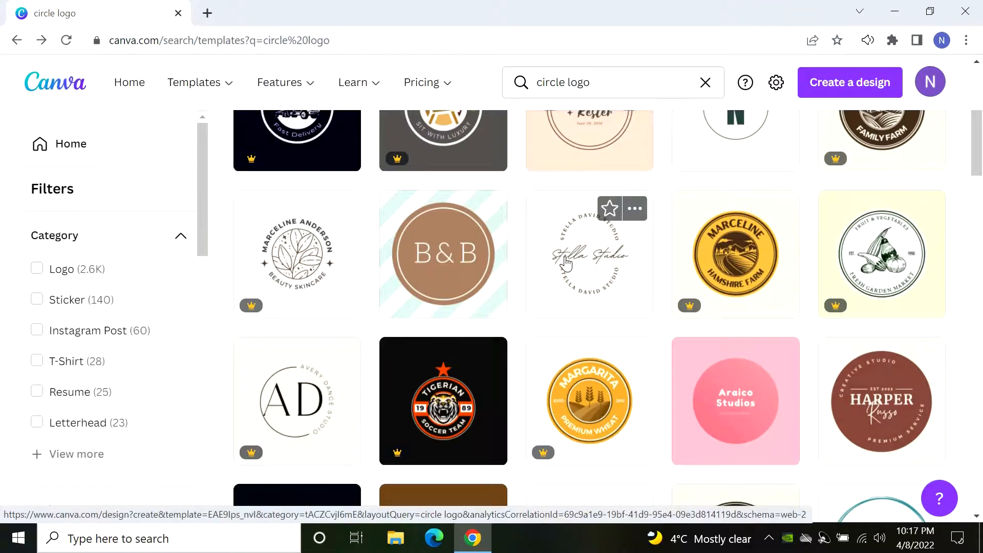
scroll(838, 249, down, 8)
scroll(691, 292, down, 4)
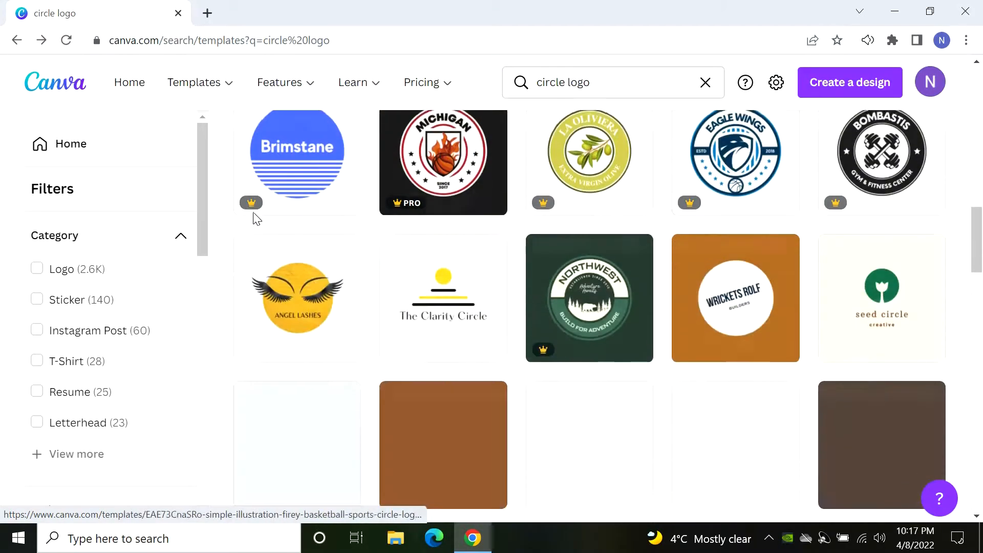
scroll(448, 296, down, 3)
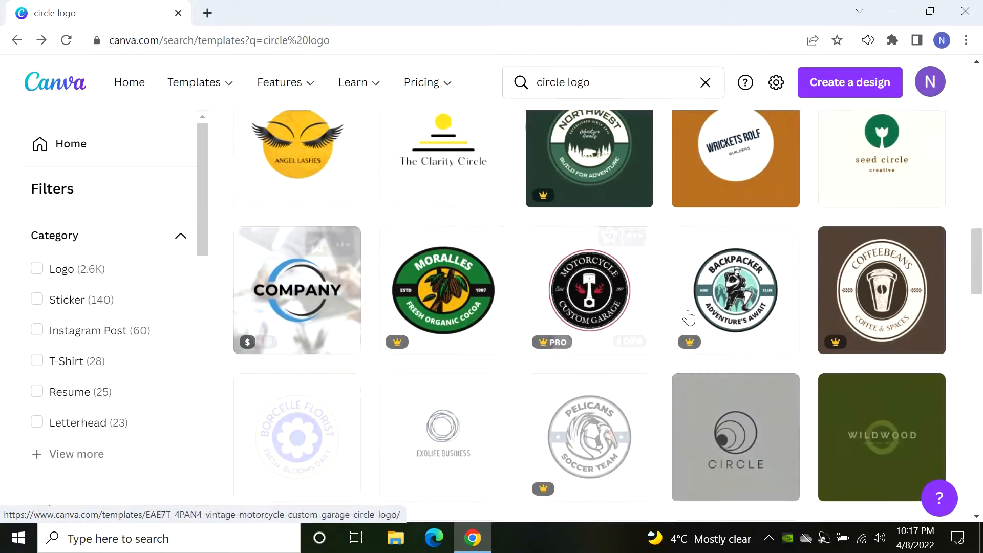
scroll(683, 323, up, 4)
scroll(895, 247, down, 7)
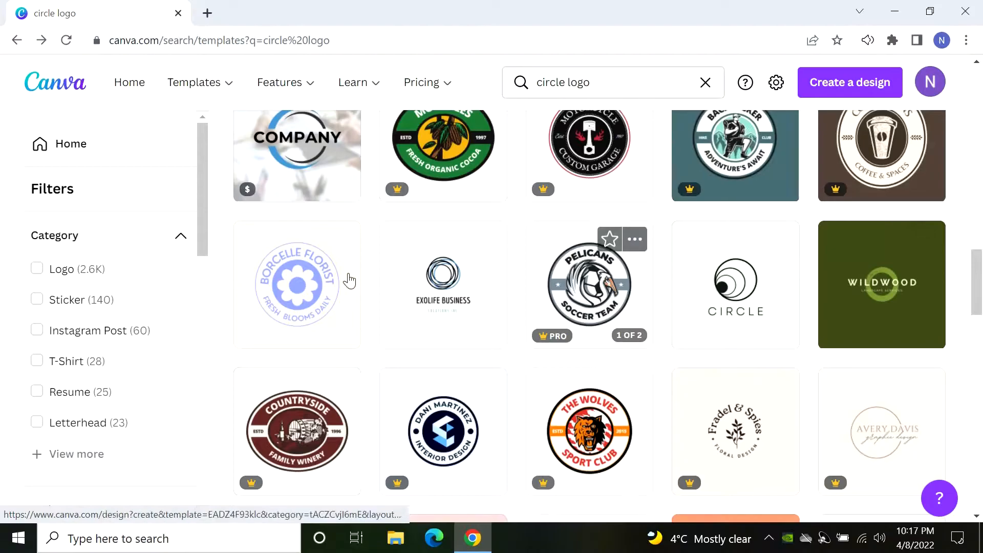
scroll(317, 342, down, 4)
scroll(781, 323, down, 10)
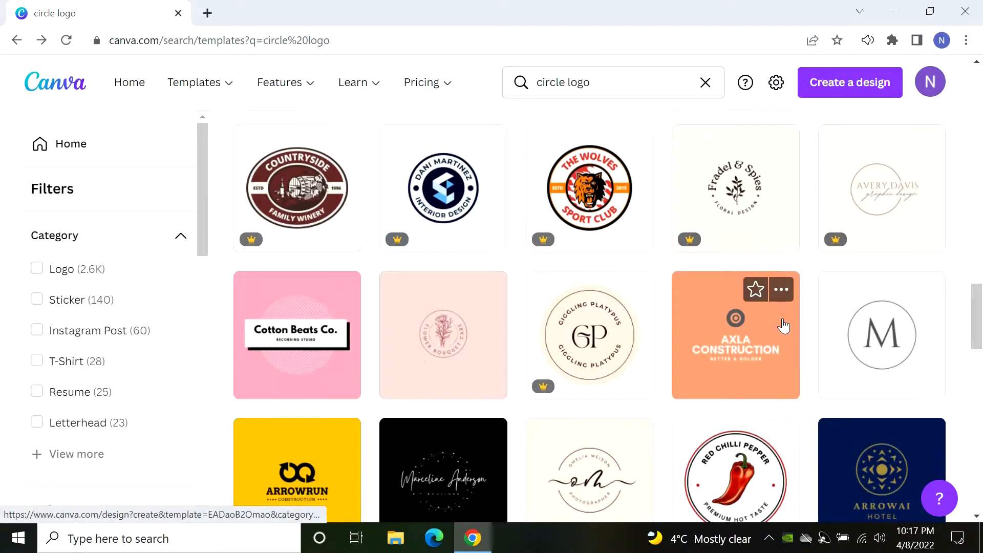
Open the circle logo template with the green initial N for editing.
scroll(592, 308, up, 20)
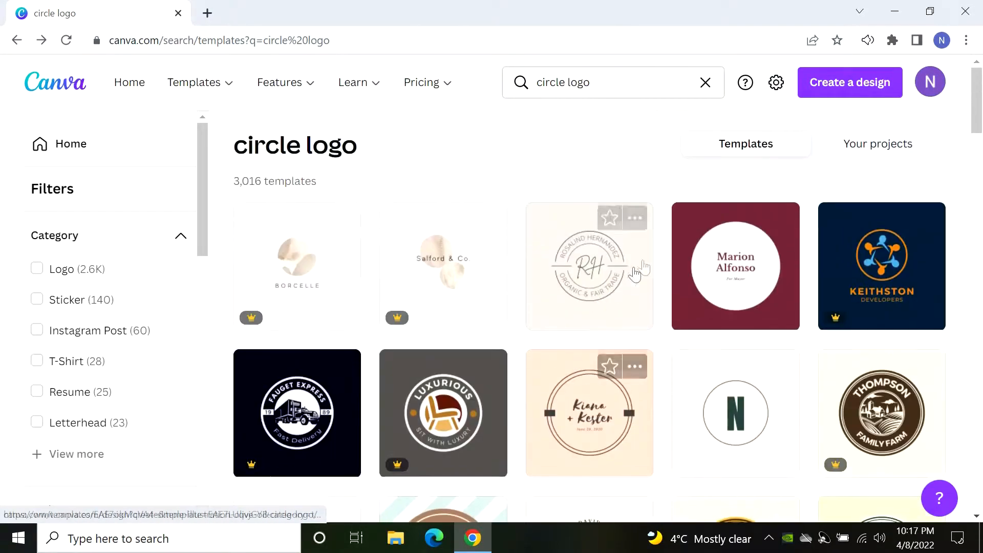
scroll(741, 261, down, 2)
click(737, 312)
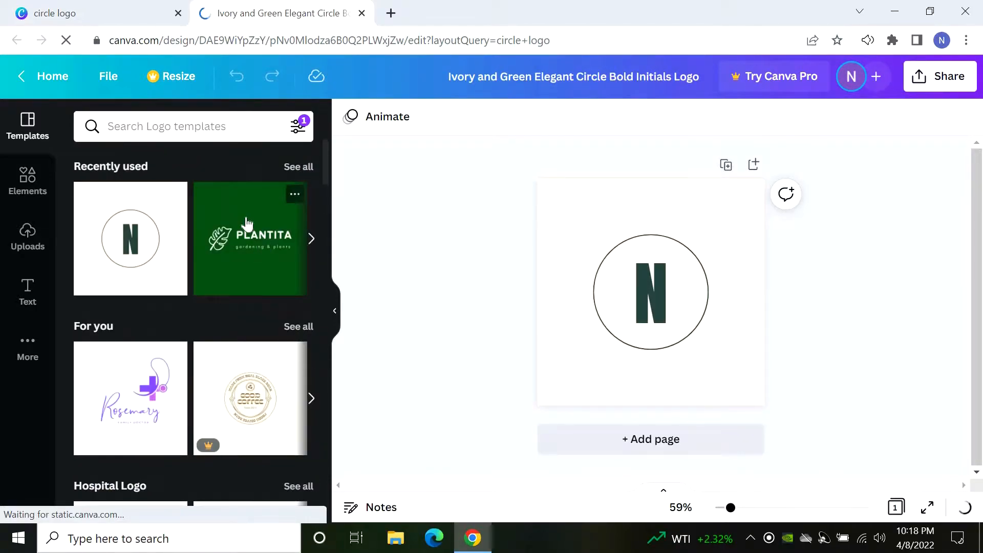
Apply the recently used green PLANTITA template, dismiss the trademark notice and replace the brand name with "ECOSITY".
click(247, 224)
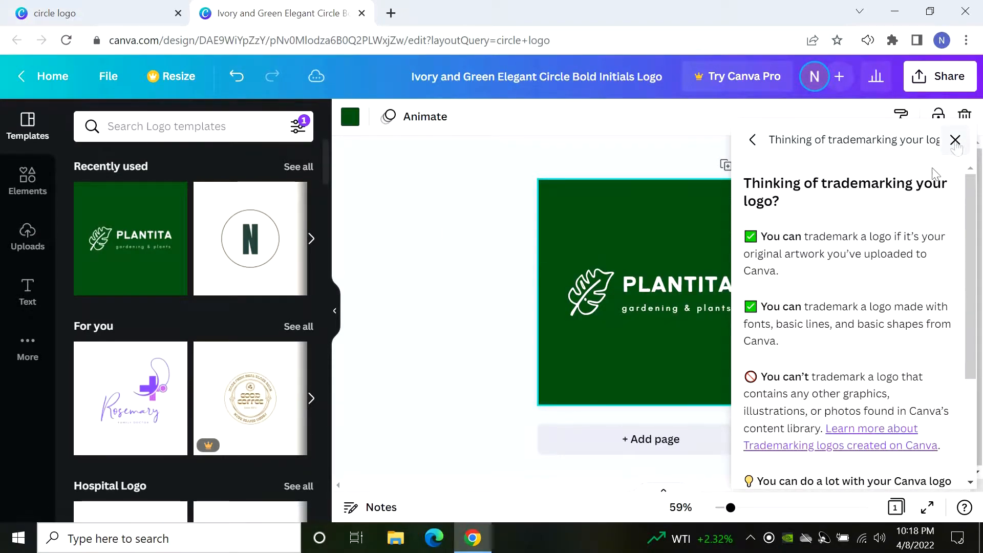
click(956, 139)
click(698, 286)
double_click(697, 285)
key(BackSpace)
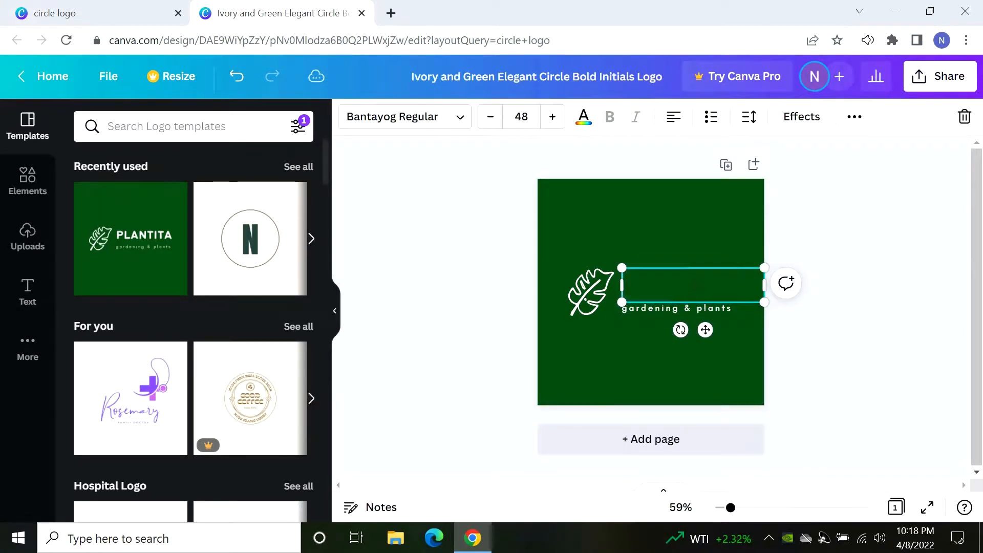
text(ECOSITY)
click(618, 256)
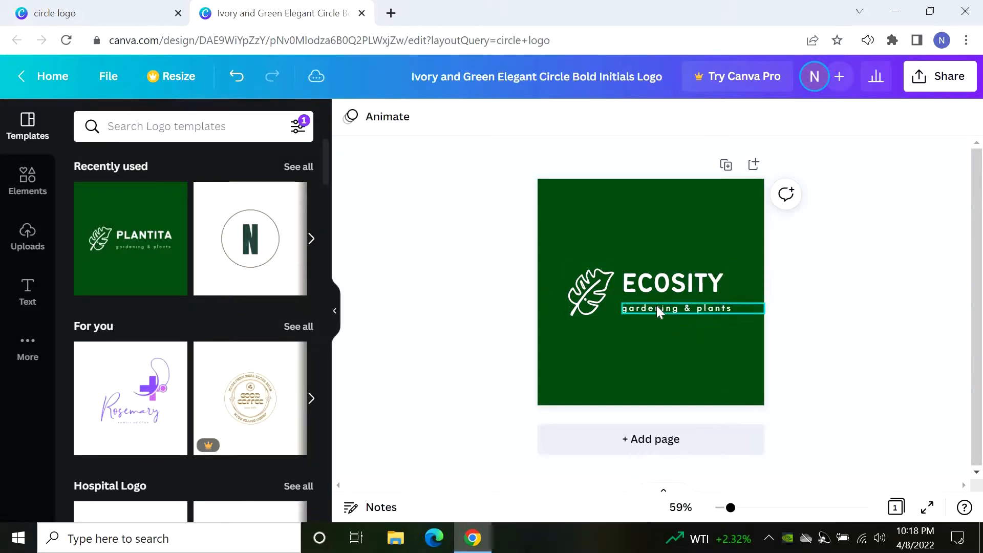
Replace the tagline with "100% Renewable & Biodegradable" and narrow its text box to fit under the brand name.
double_click(657, 306)
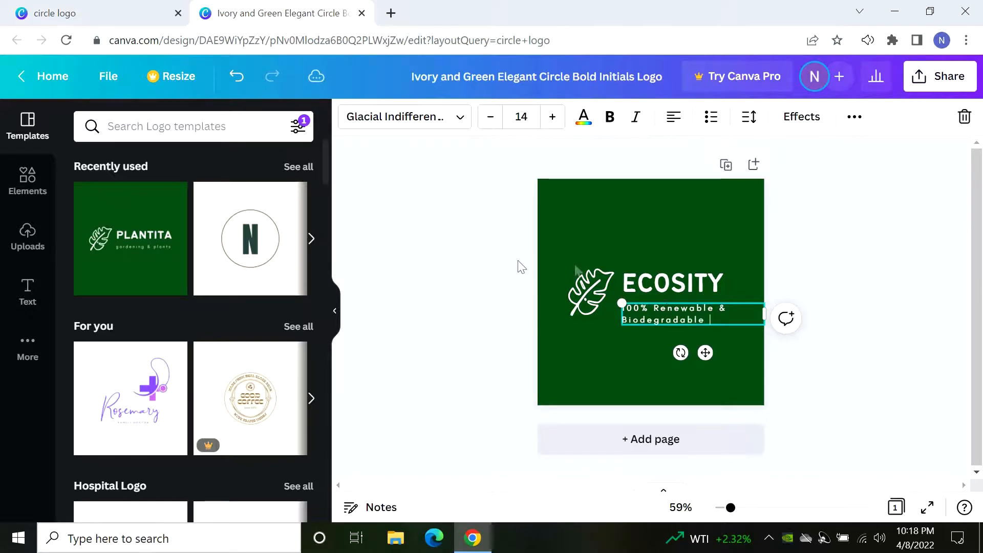
click(433, 281)
click(716, 317)
drag(763, 314, 732, 315)
click(650, 361)
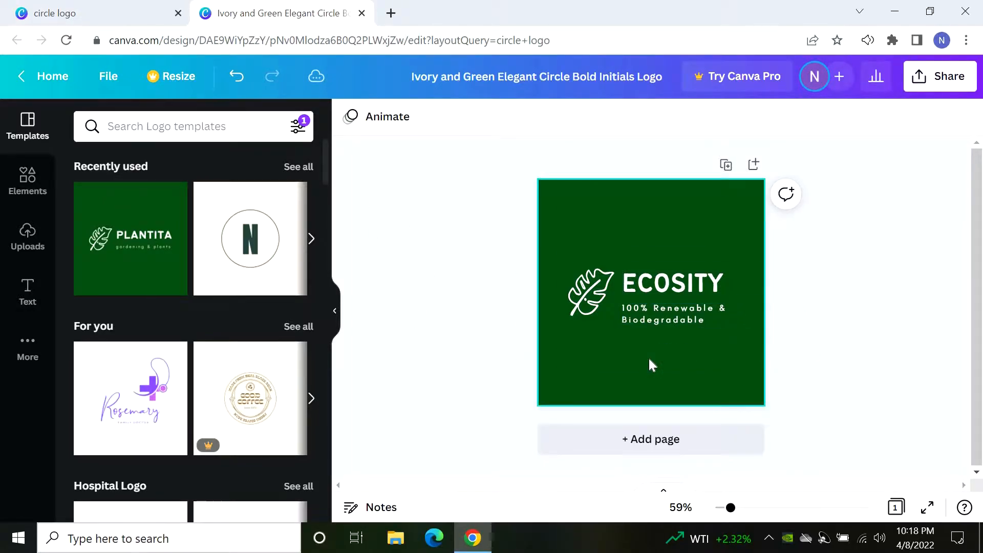
Change the page background to a slightly brighter custom green.
click(602, 204)
click(351, 116)
click(90, 196)
drag(246, 287, 274, 285)
click(469, 277)
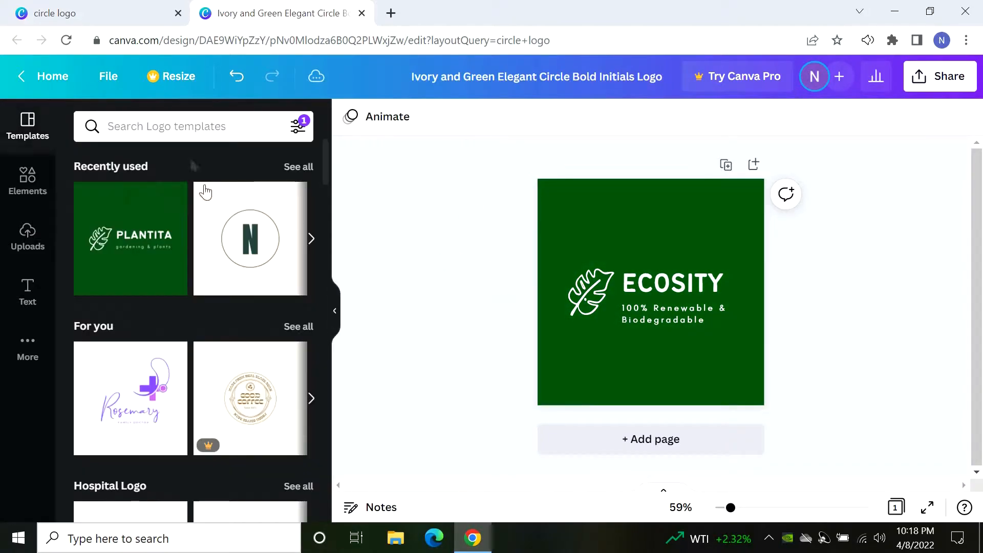
Search the logo templates for "envinroment product".
click(30, 185)
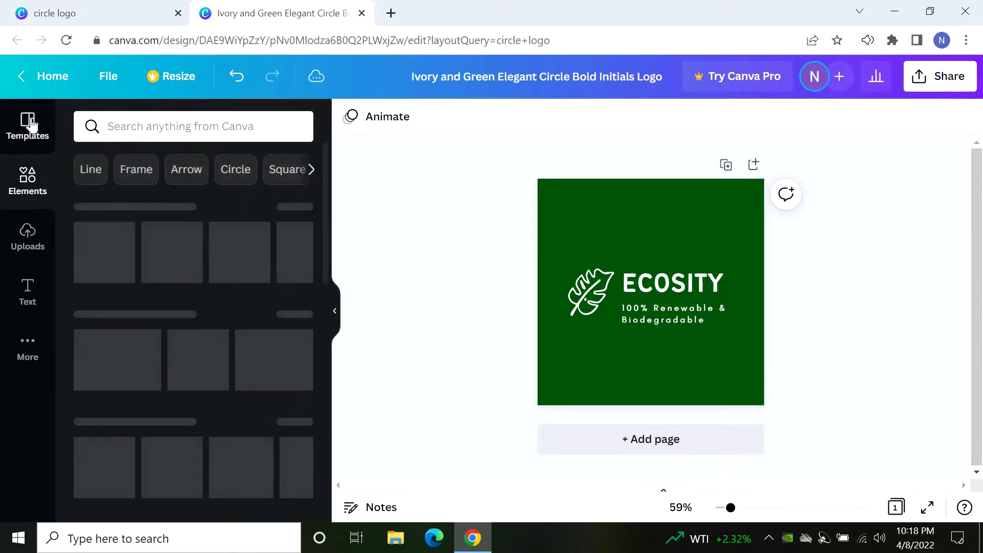
click(40, 124)
click(158, 126)
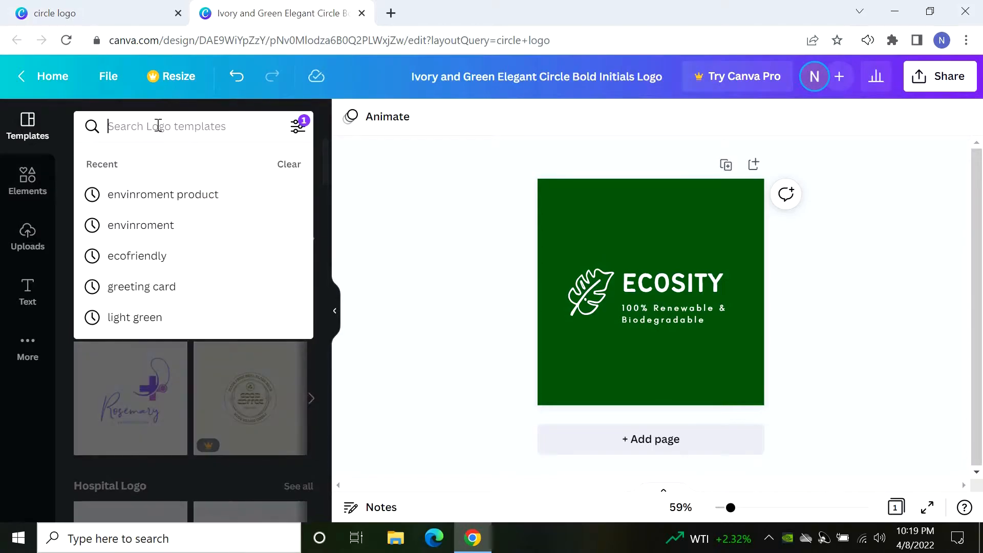
click(180, 195)
Add the fern leaf graphic from the elements, shrink and tilt it, and delete the original leaf icon.
click(61, 183)
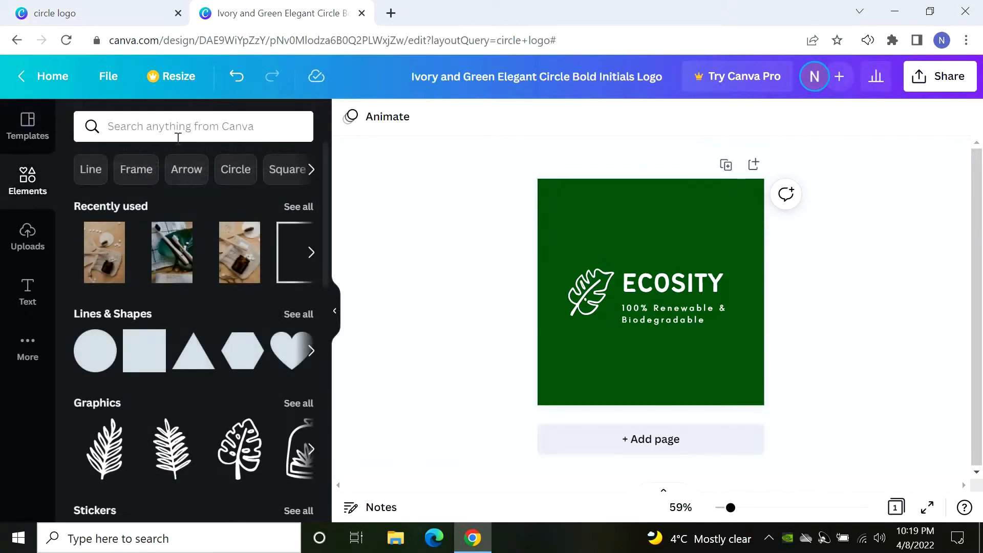
scroll(139, 272, down, 5)
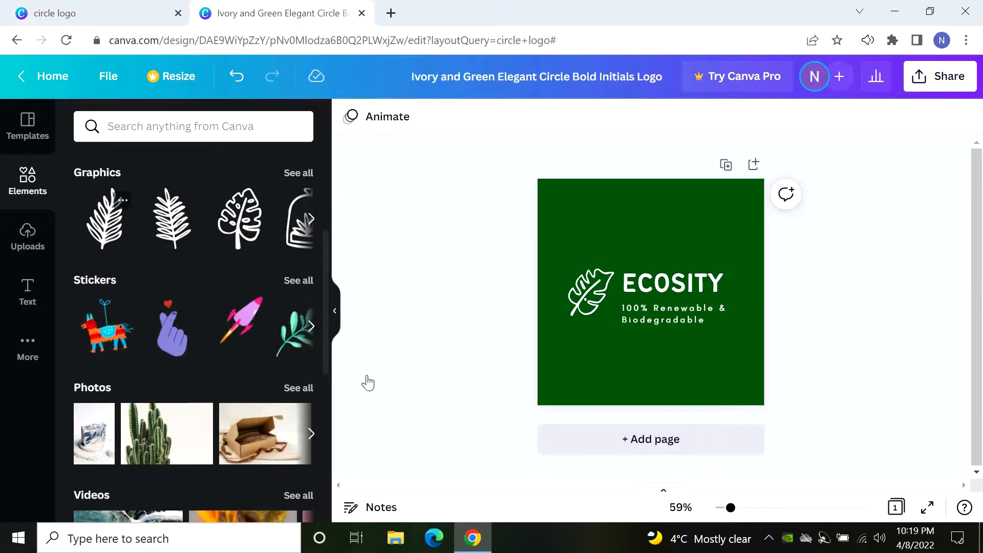
click(109, 222)
drag(658, 258, 612, 333)
drag(606, 428, 574, 415)
click(598, 306)
key(Delete)
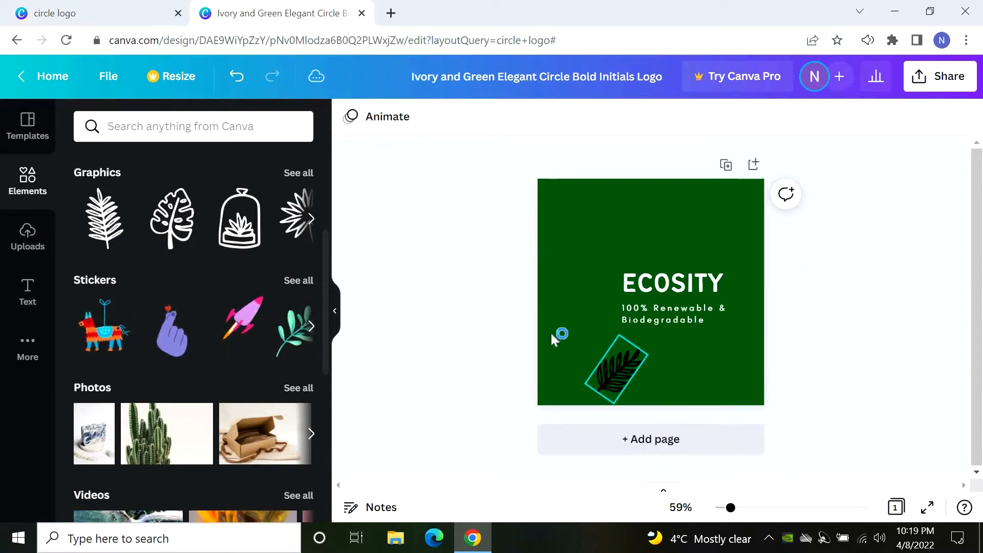
Recolor the new fern leaf white and place it directly left of the ECOSITY text.
click(615, 369)
click(350, 117)
drag(593, 423, 574, 345)
click(439, 237)
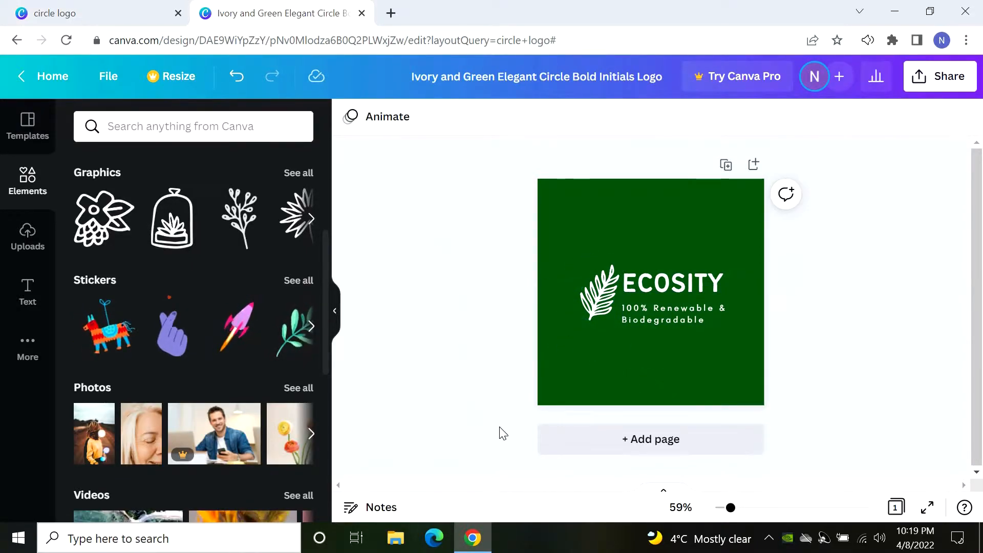
Rearrange the logo so ECOSITY and its tagline sit further left and the leaf stands to their right.
drag(596, 293, 731, 348)
drag(651, 278, 589, 279)
click(484, 286)
drag(652, 309, 580, 310)
drag(722, 343, 707, 284)
drag(643, 282, 659, 281)
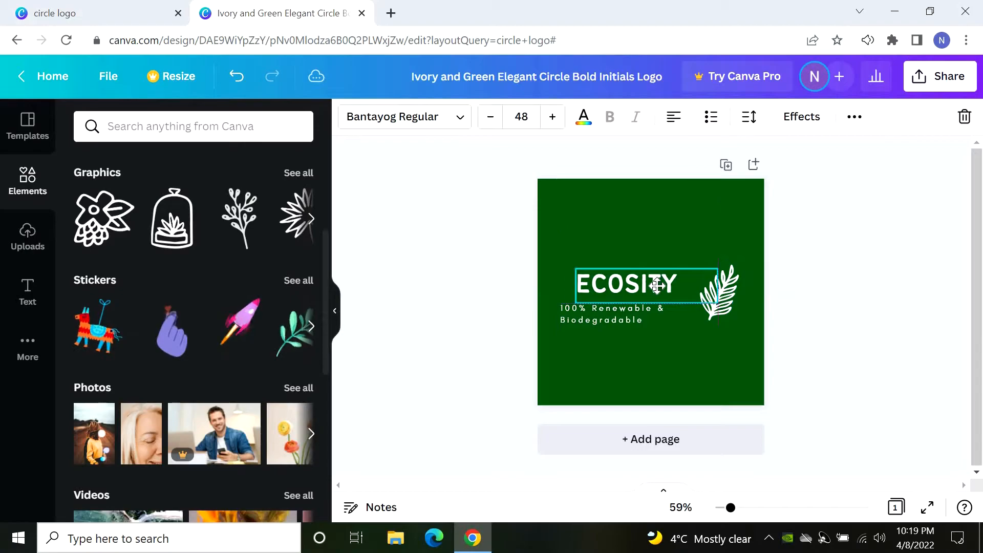
Align the tagline under ECOSITY and move the leaf closer to the text.
drag(588, 313, 605, 313)
drag(719, 290, 711, 301)
drag(631, 308, 615, 307)
click(757, 319)
click(702, 300)
click(680, 332)
drag(709, 300, 695, 306)
Delete the brand name, tagline and leaf together from the green page.
click(462, 244)
click(455, 416)
drag(428, 210, 739, 319)
key(Delete)
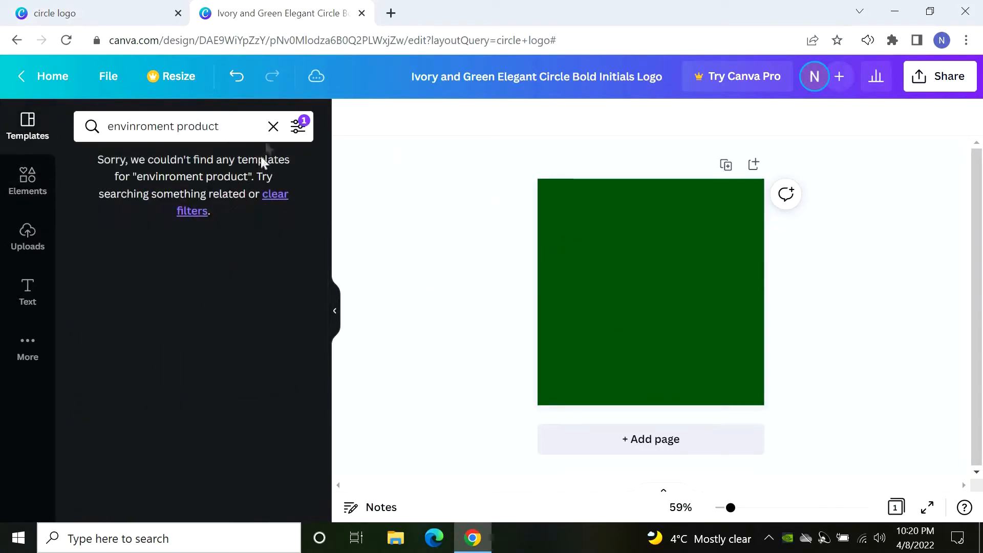
Clear the template search and apply the LIMITLESS template from the Band Logo category.
click(273, 127)
scroll(204, 303, down, 3)
scroll(256, 310, down, 8)
scroll(243, 319, down, 12)
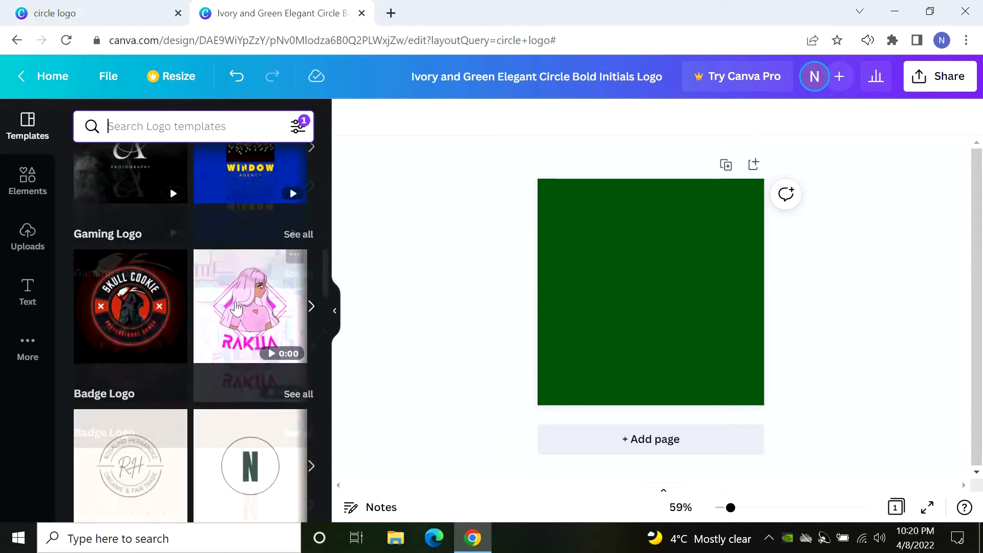
scroll(193, 343, up, 4)
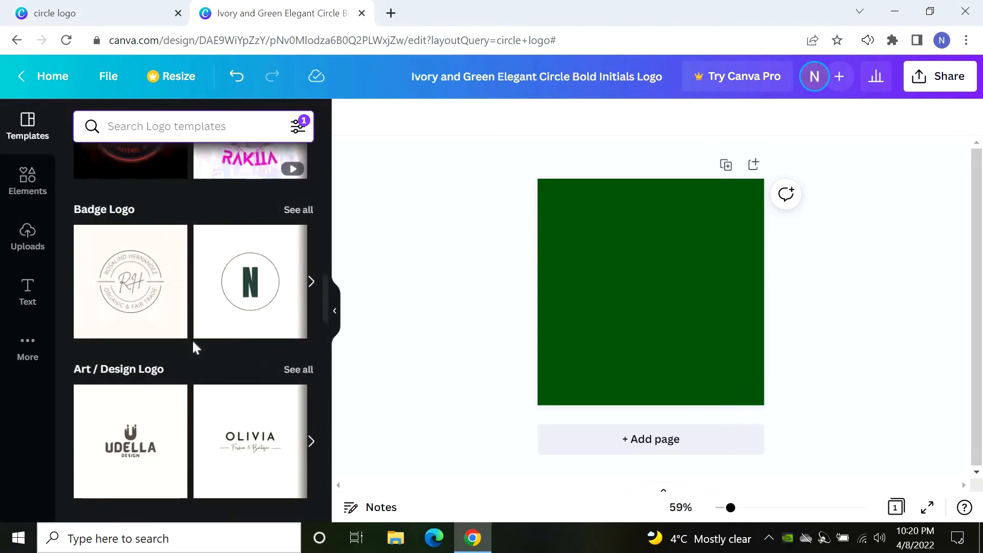
scroll(193, 343, down, 9)
click(143, 287)
Replace the LIMITLESS text with "USETY".
click(665, 290)
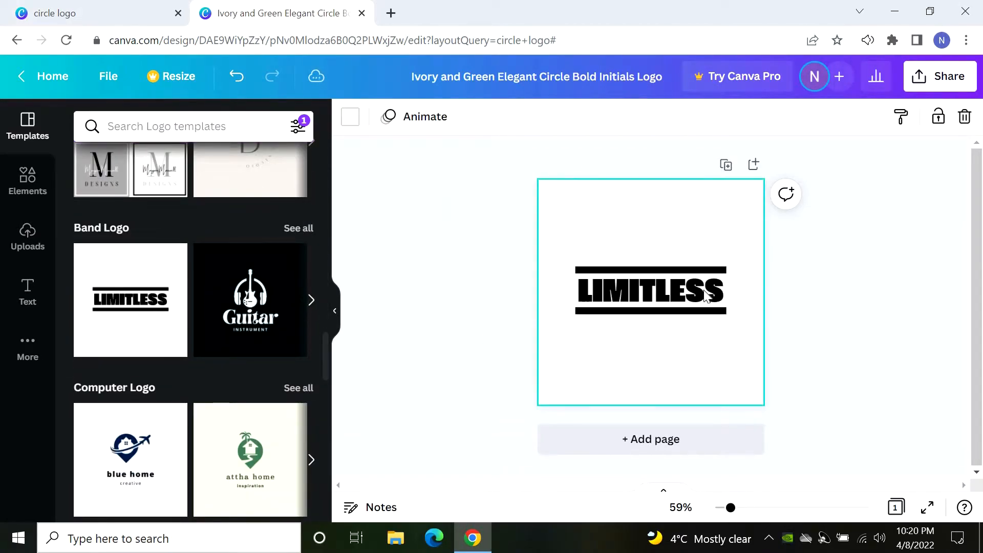
double_click(667, 289)
text(USET)
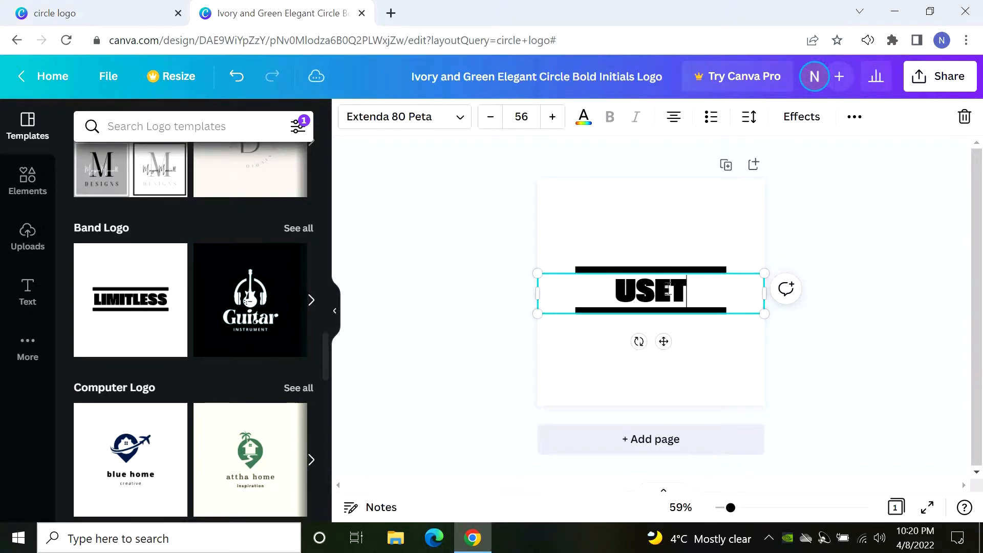
text(Y)
Set the page background color to red.
click(655, 215)
click(350, 116)
click(89, 380)
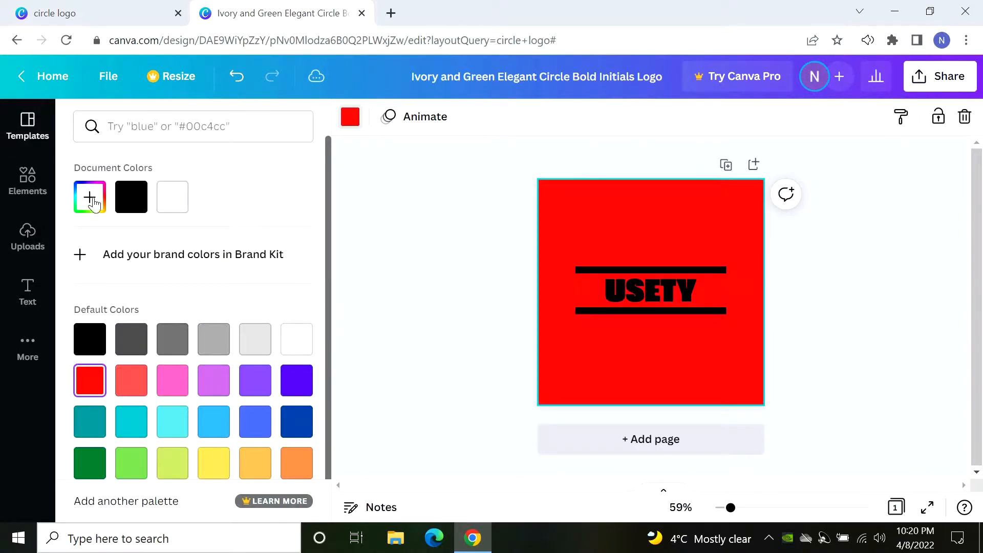
click(90, 197)
click(435, 197)
Change the USETY text color to white.
click(640, 284)
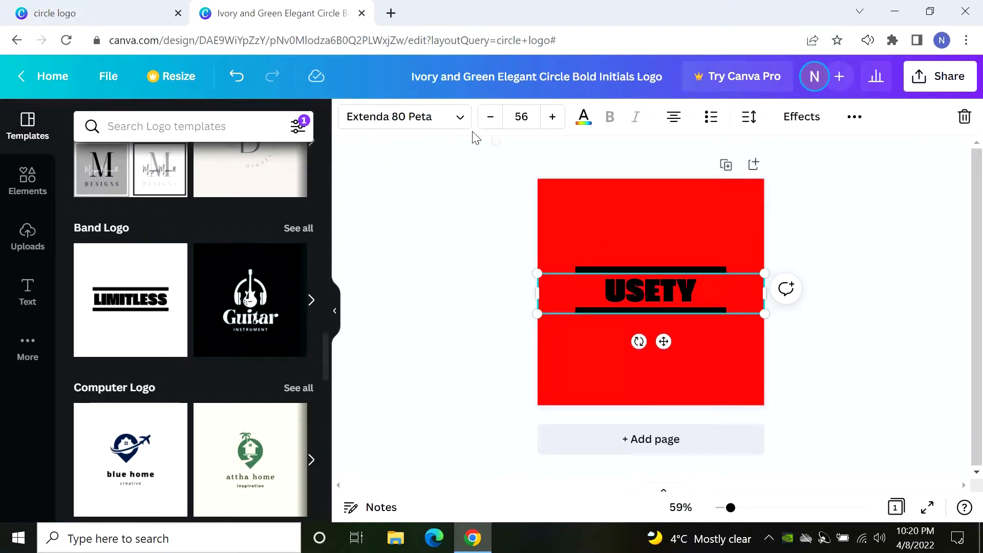
click(584, 118)
click(297, 338)
Recolor the bars above and below the USETY text white.
click(619, 261)
click(625, 264)
click(615, 270)
click(350, 116)
click(303, 338)
click(438, 278)
click(584, 311)
click(350, 116)
click(296, 340)
click(427, 233)
Darken the page background to a custom deep maroon red.
drag(459, 182, 541, 207)
click(351, 116)
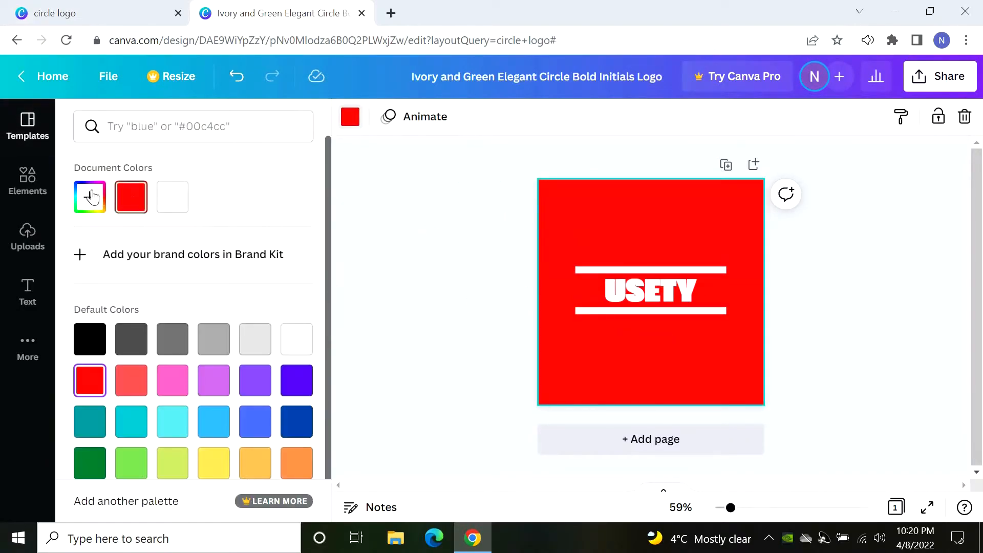
click(90, 197)
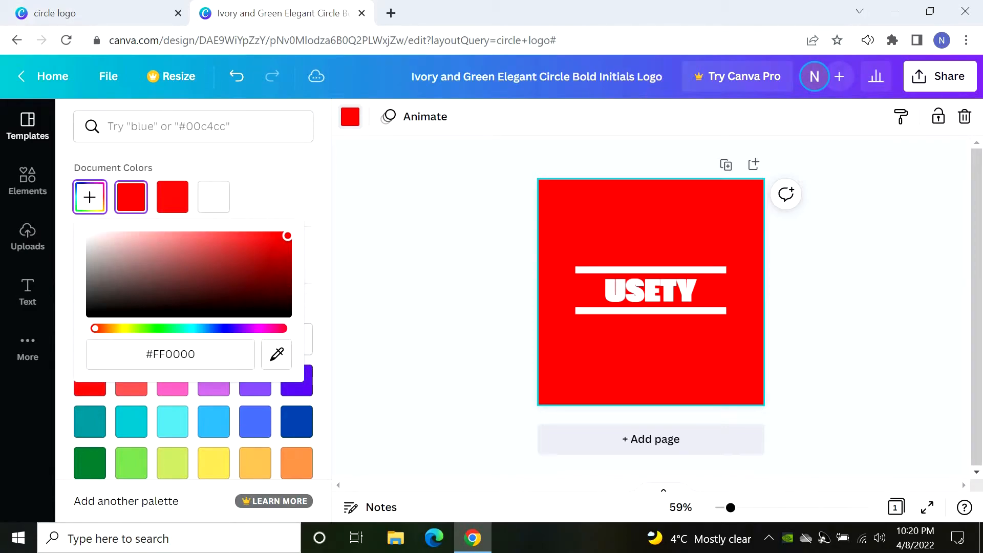
drag(287, 236, 263, 278)
click(473, 236)
drag(462, 194, 757, 351)
click(401, 253)
Browse the logo template categories and apply the round RH monogram template from the Circular Logo category.
scroll(169, 287, down, 3)
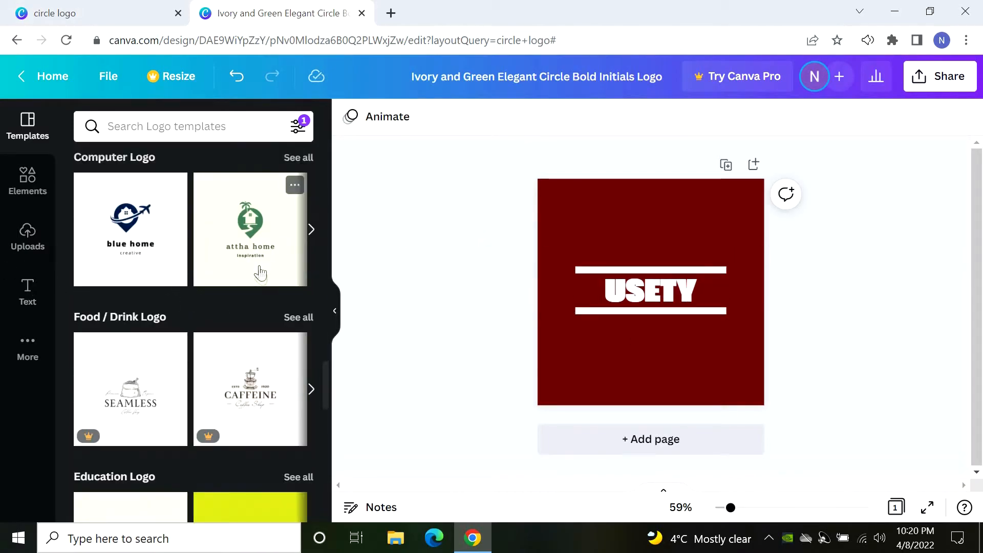
scroll(260, 273, down, 8)
scroll(182, 336, down, 8)
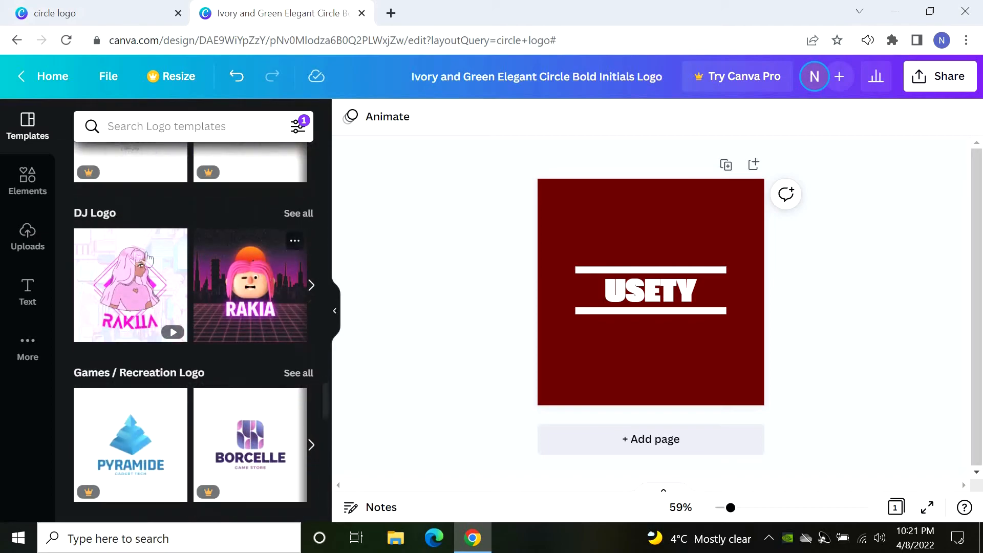
scroll(147, 258, down, 8)
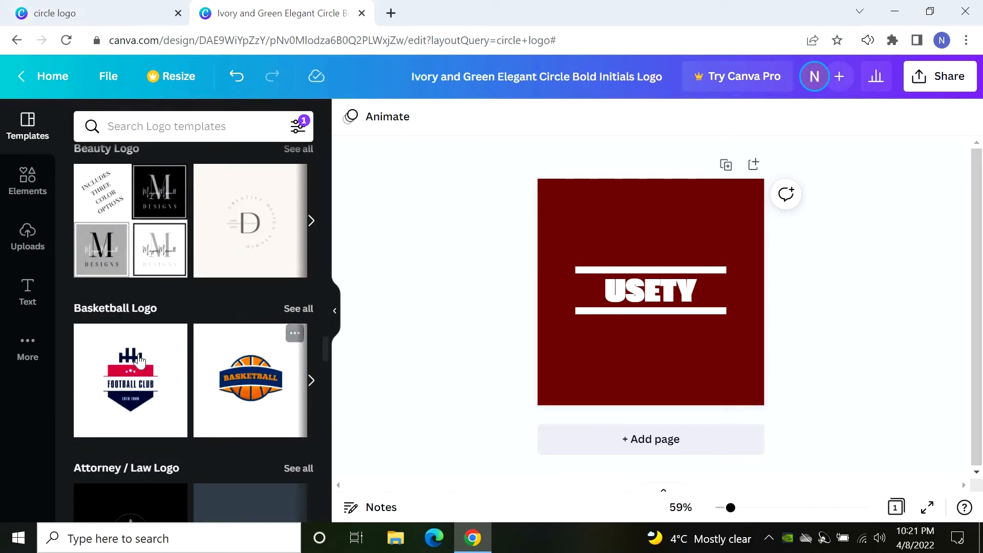
scroll(140, 361, down, 10)
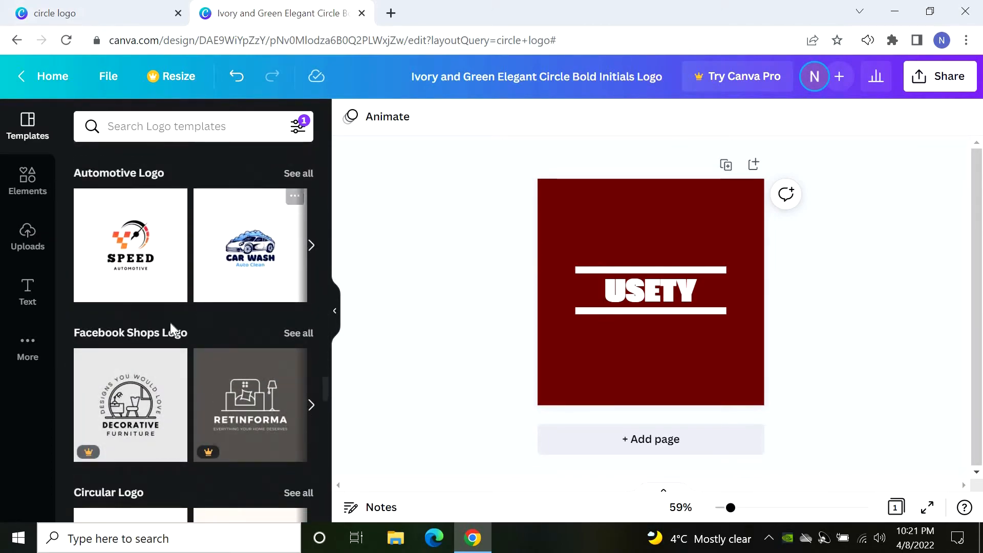
scroll(163, 336, down, 5)
click(236, 336)
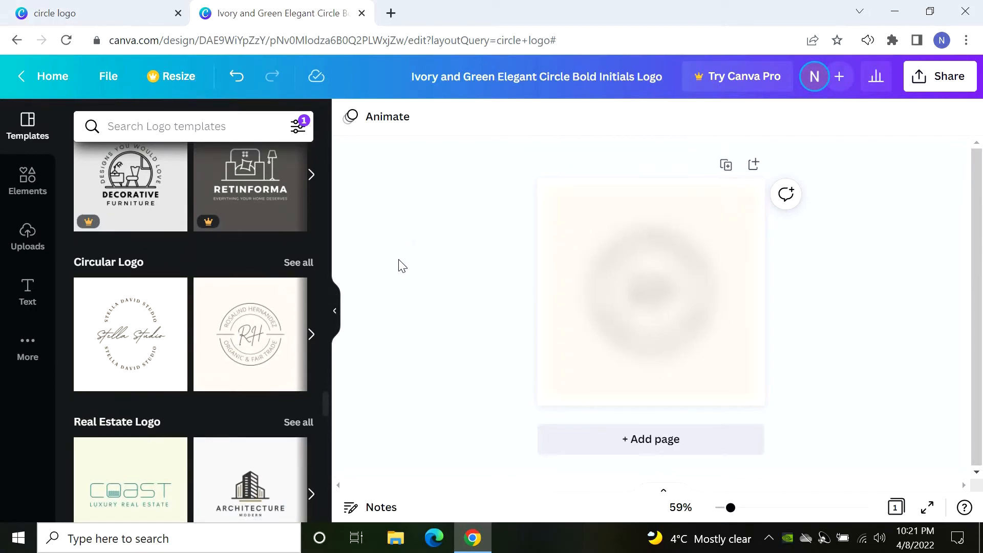
Replace the script initials in the middle of the circular logo with NK.
double_click(666, 294)
key(BackSpace)
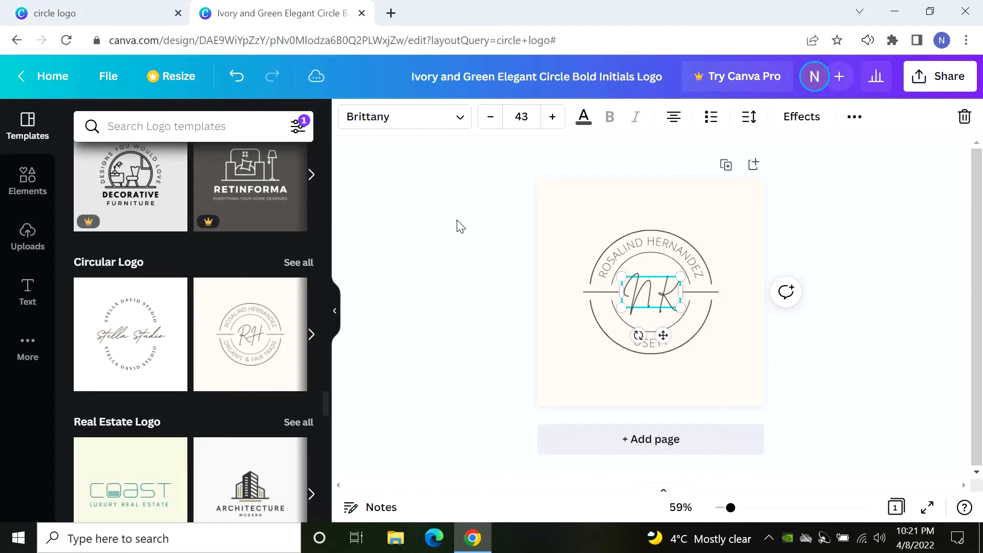
click(457, 227)
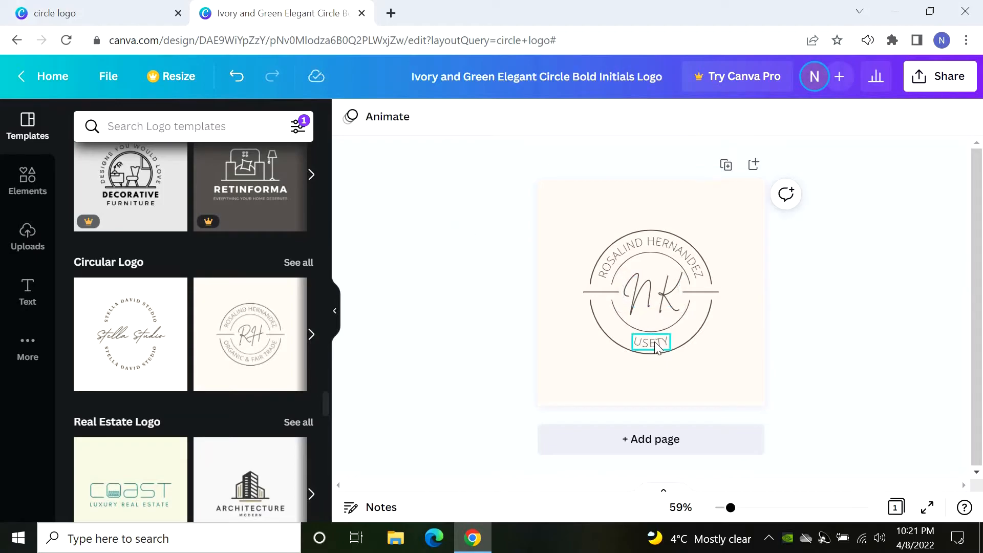
Replace the upper curved text of the circular logo with THE BEST RESTURATANT IN TOWN.
click(629, 251)
key(BackSpace)
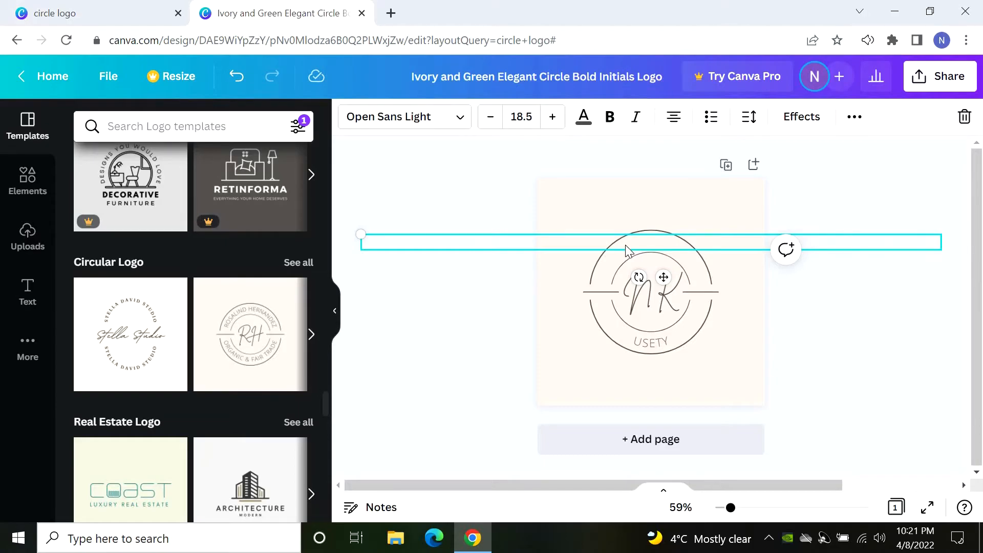
text(THE BEST RESTURATANT IN TOWN)
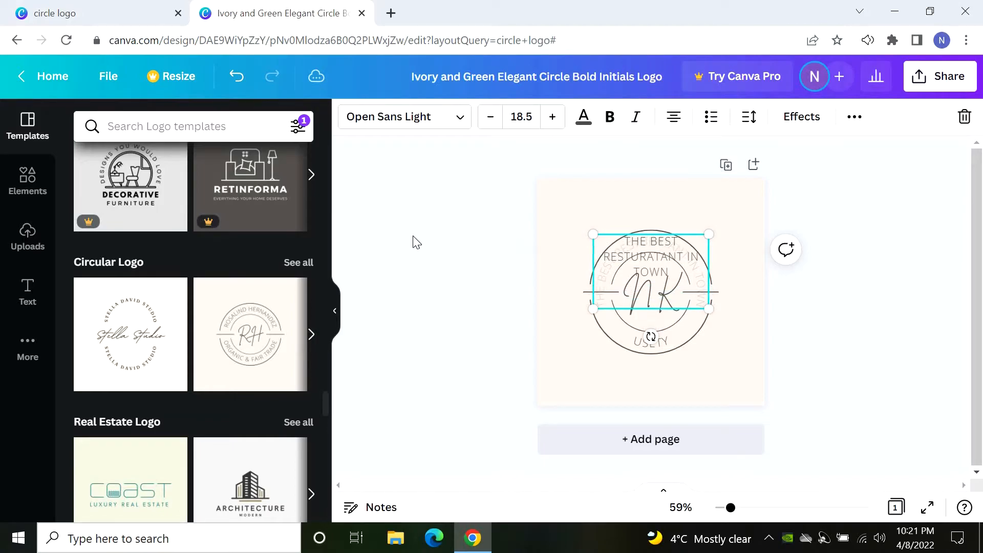
click(417, 242)
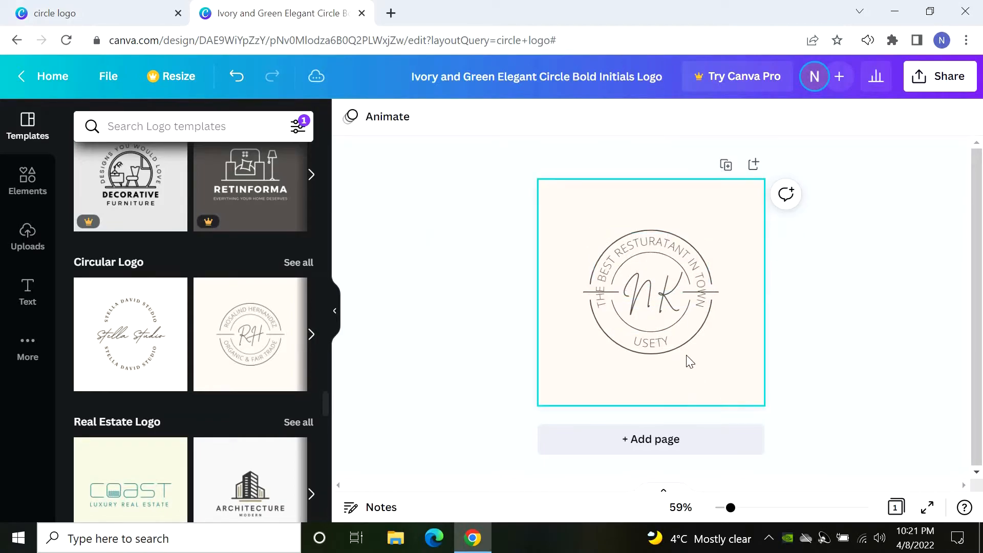
Clear the USETY text at the bottom of the circular logo.
click(664, 343)
double_click(664, 342)
key(BackSpace)
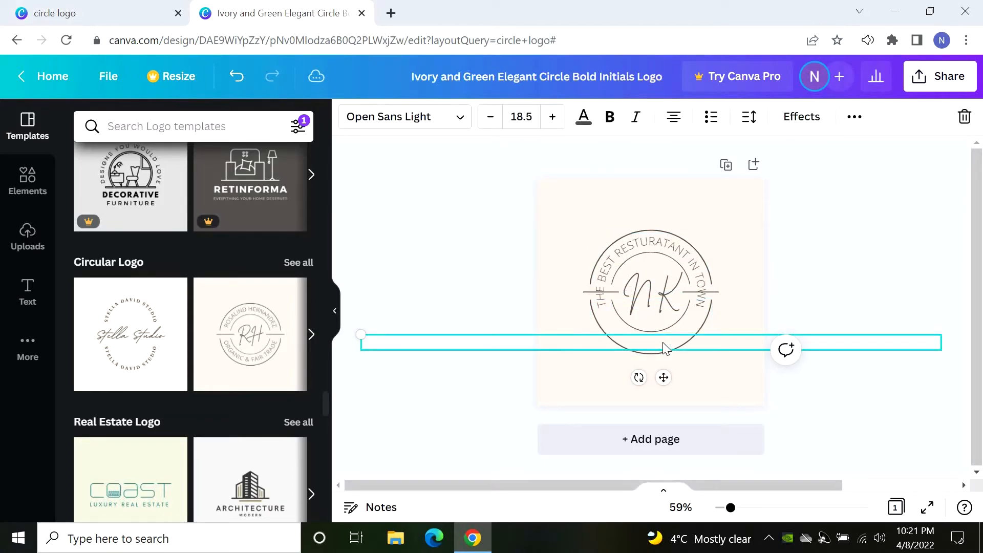
click(606, 204)
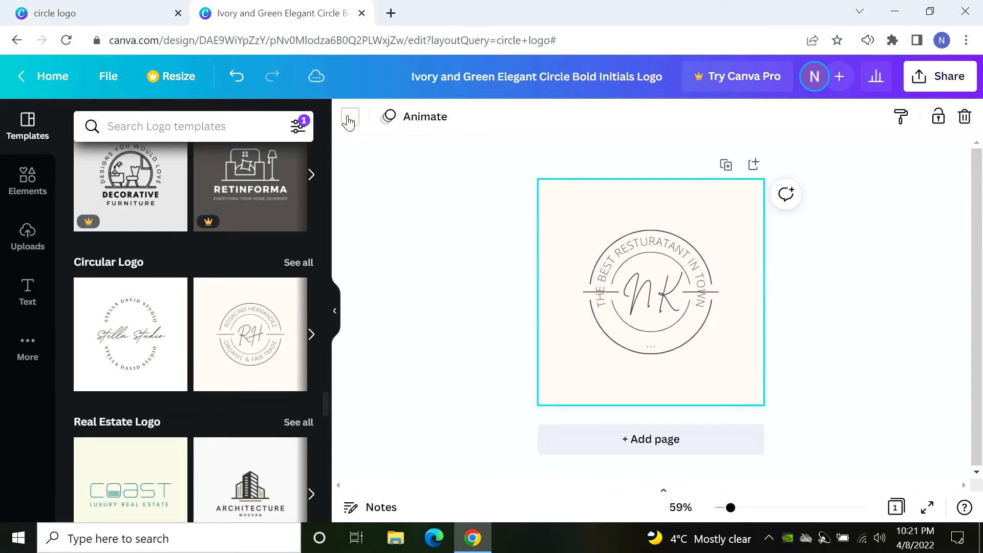
Set the page background to a custom light pink, #FFC7C7.
click(350, 117)
click(214, 339)
click(255, 339)
click(131, 339)
click(89, 197)
drag(184, 265, 129, 220)
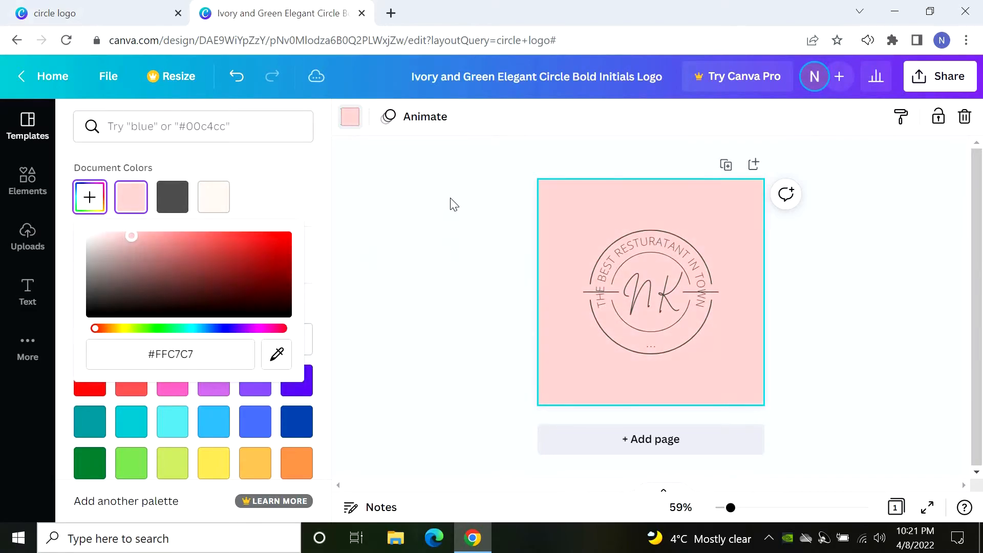
click(454, 204)
Apply the black RAKIA template from the Technology Logo category.
scroll(193, 318, down, 5)
scroll(241, 291, down, 7)
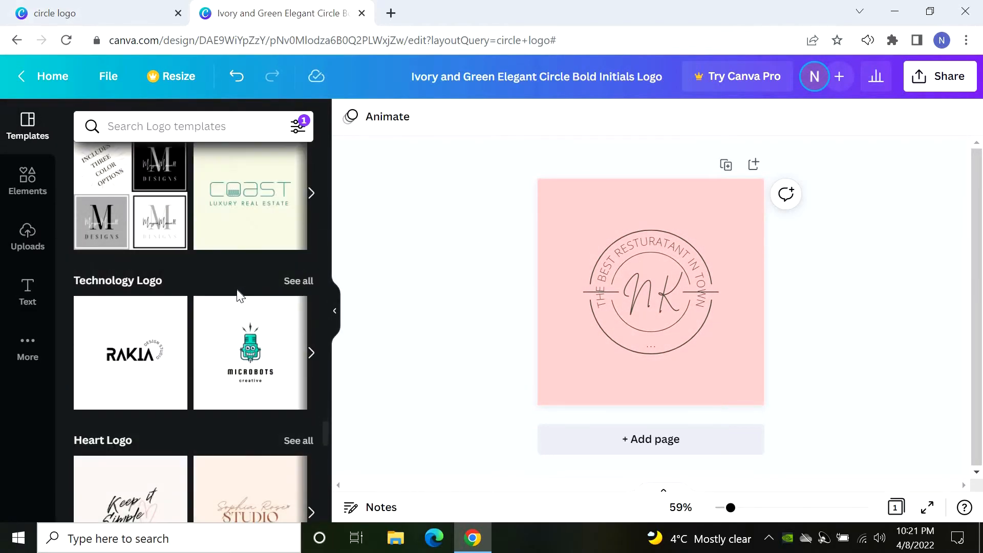
click(114, 190)
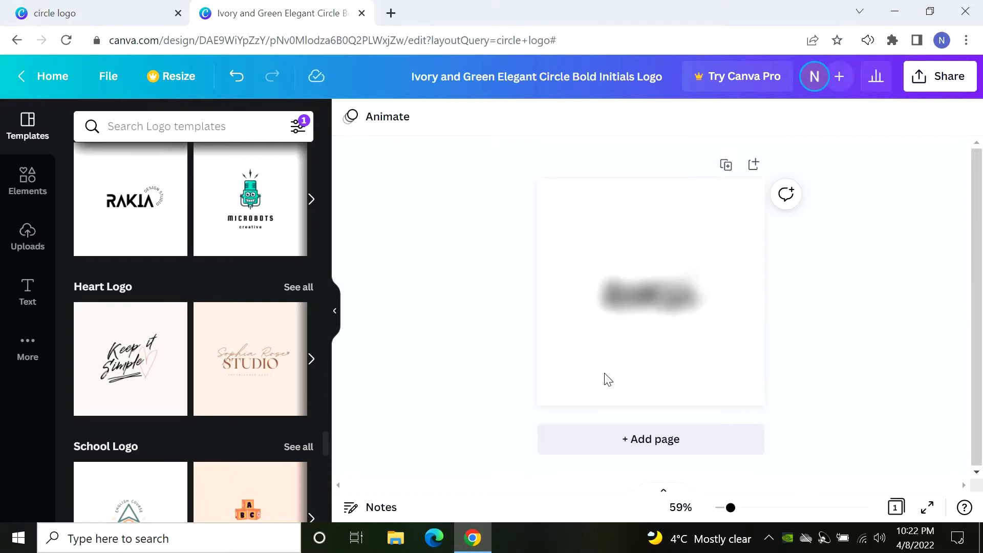
click(643, 296)
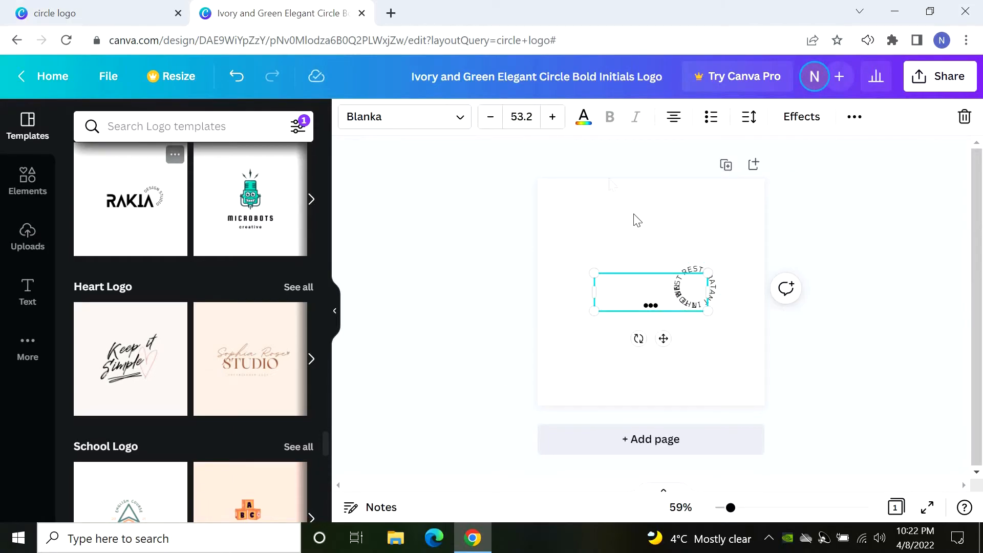
click(583, 118)
click(580, 251)
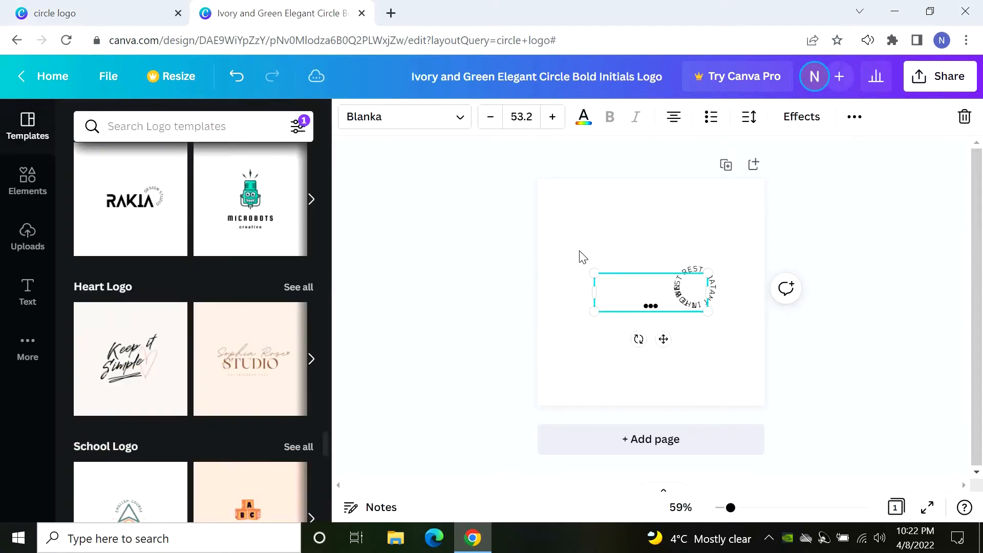
click(586, 114)
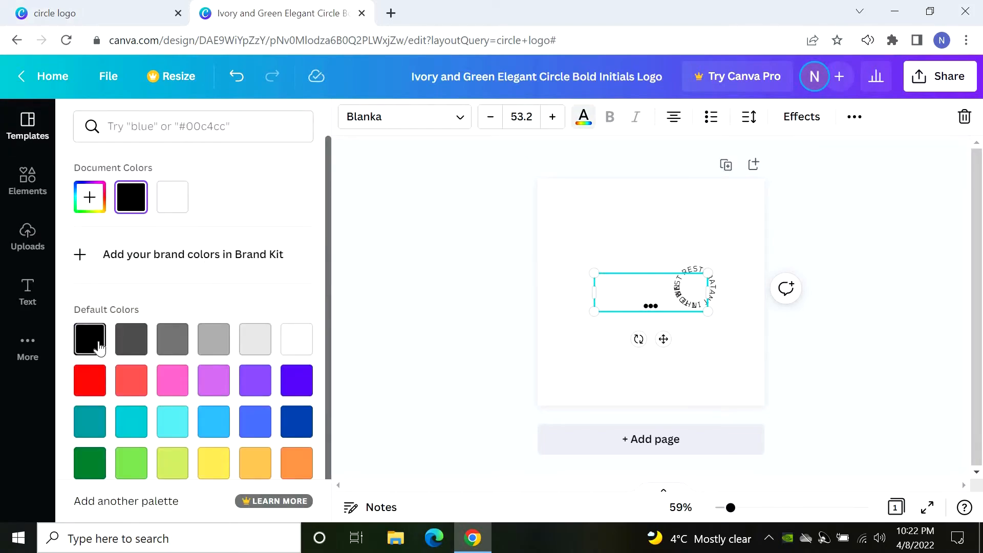
click(380, 253)
Apply the RAKIA template afresh so it drops the text carried over from the previous design.
click(144, 207)
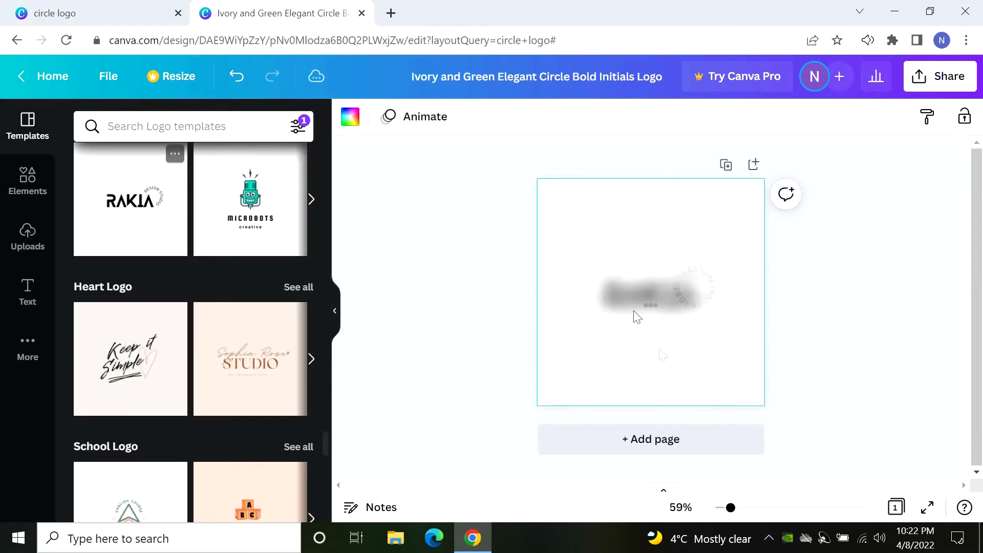
drag(490, 197, 740, 363)
key(Delete)
key(ctrl+z)
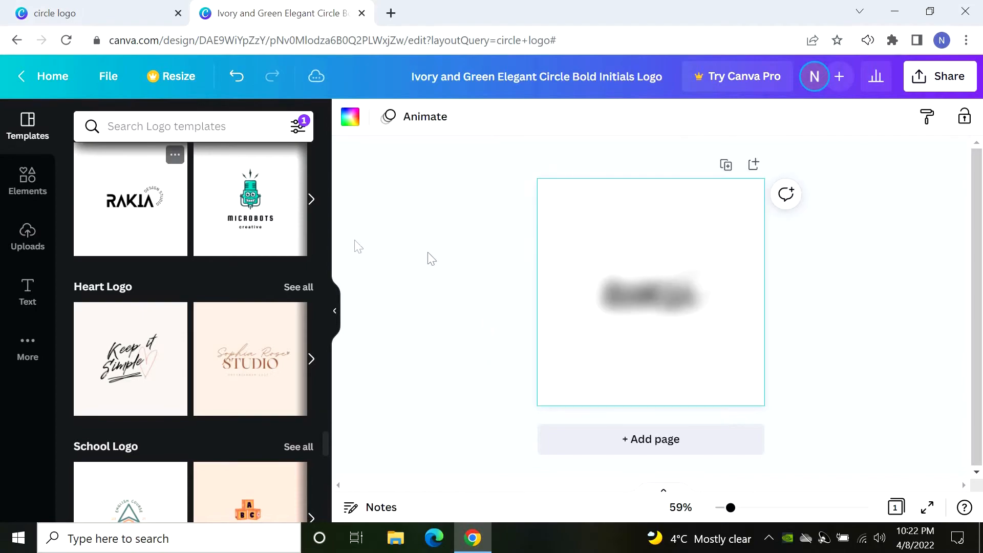
Replace the main RAKIA wordmark with USETY.
click(664, 292)
click(663, 292)
text(U)
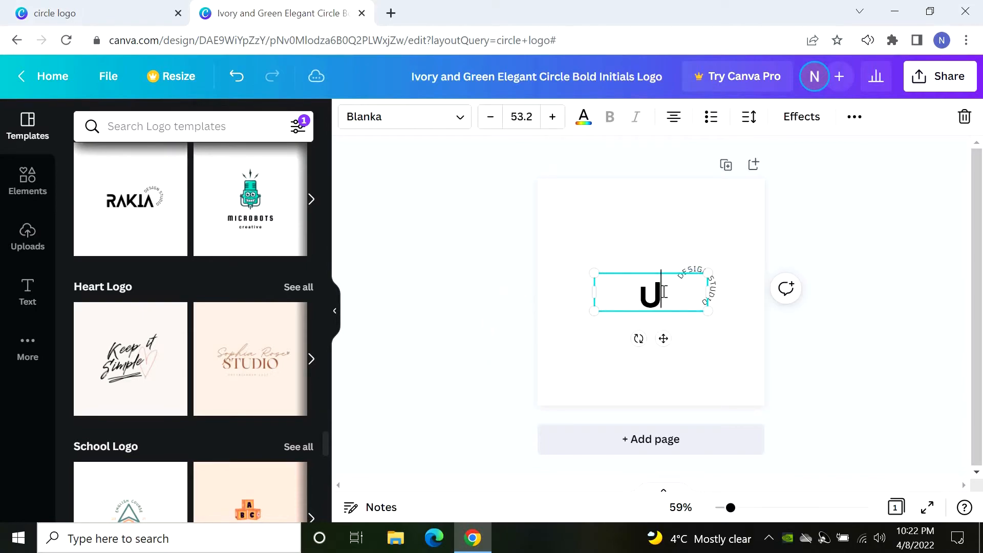
click(715, 282)
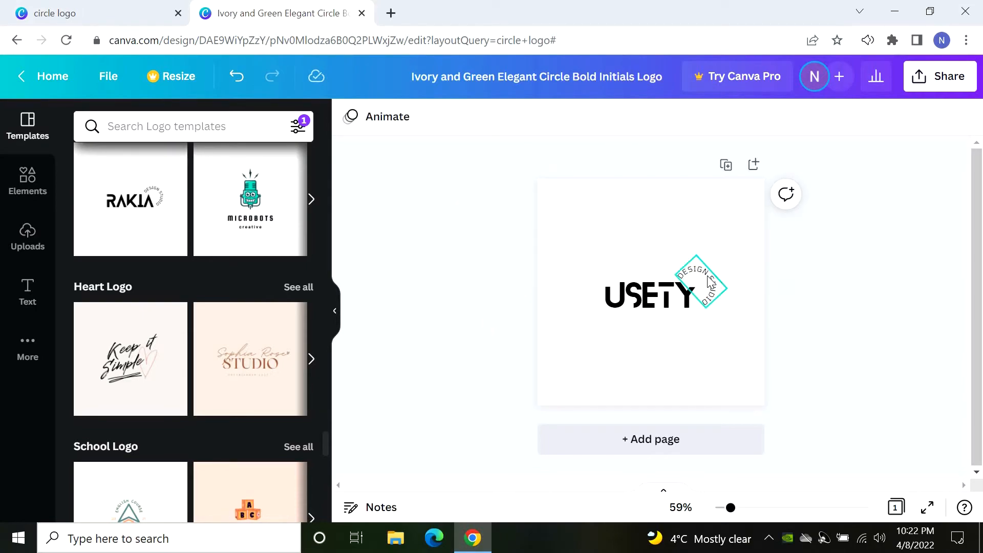
Replace the curved DESIGN STUDIO text beside the wordmark with NEEDED AT ALL COSTS.
click(709, 281)
key(BackSpace)
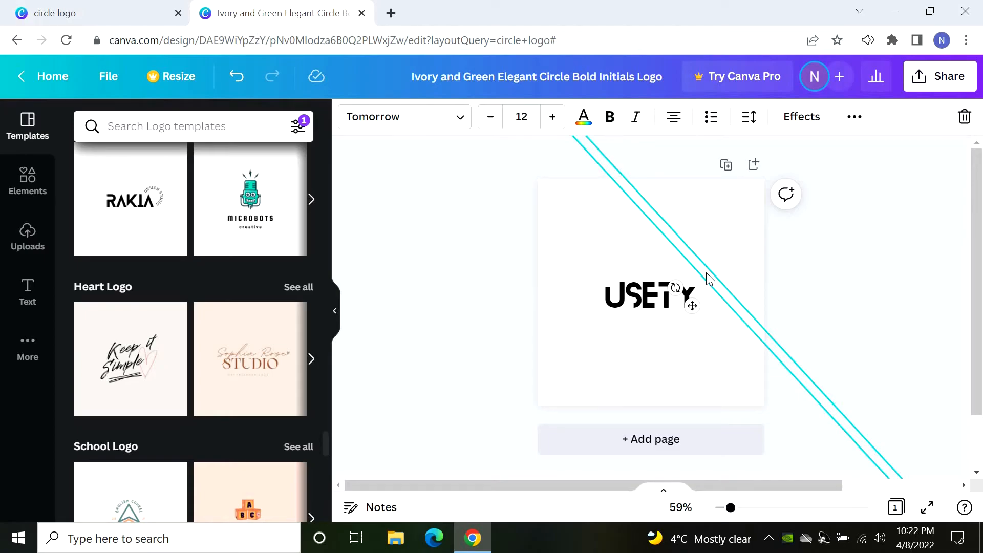
text(NEED)
text(AT ALL COSTS!)
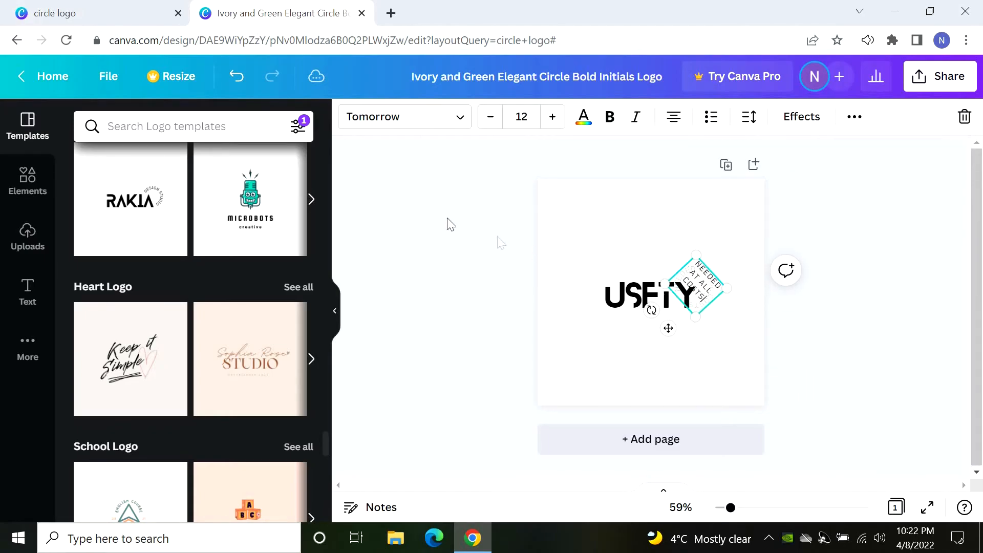
click(475, 293)
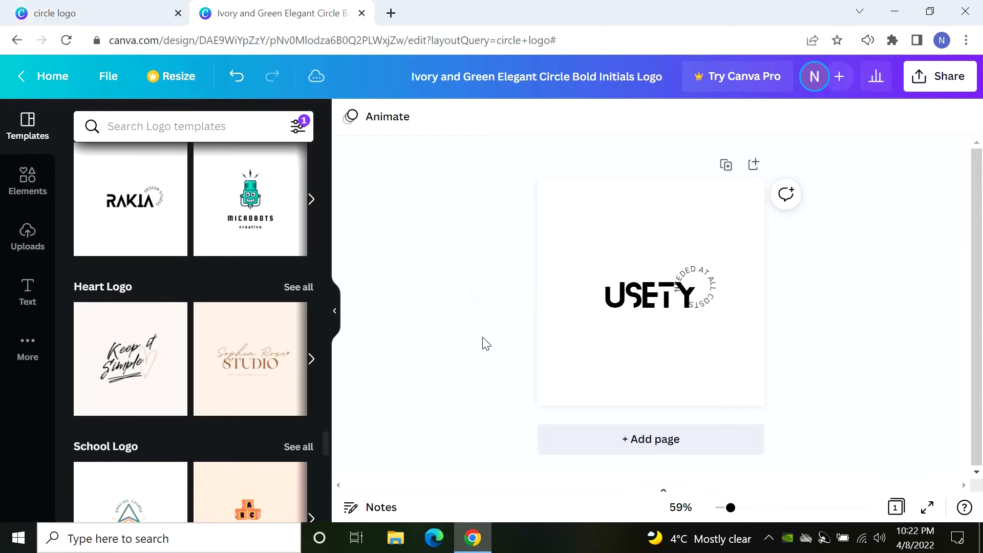
Shorten the curved tagline beside the wordmark to read NEEDED ALWAYS.
click(697, 290)
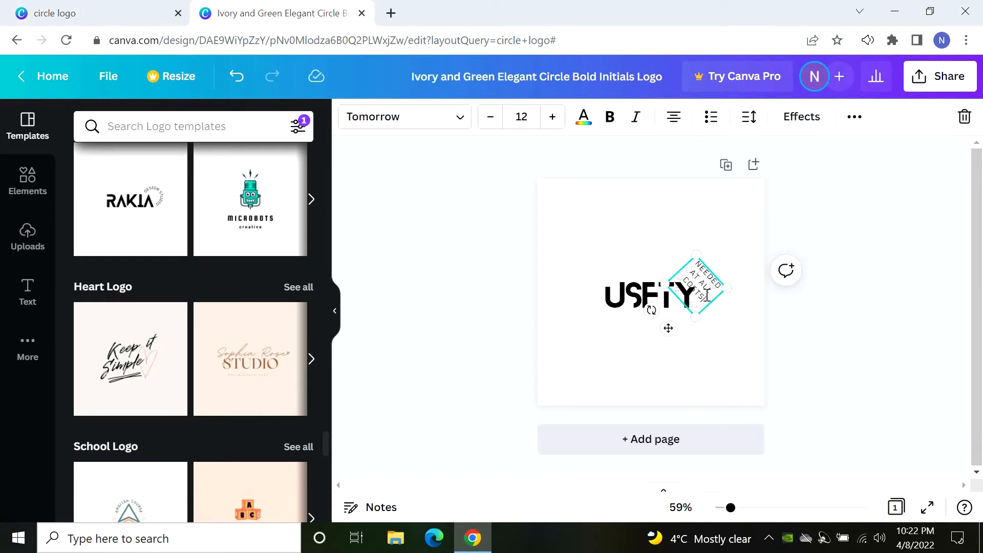
key(BackSpace)
key(BackSpace)
key(BackSpace)
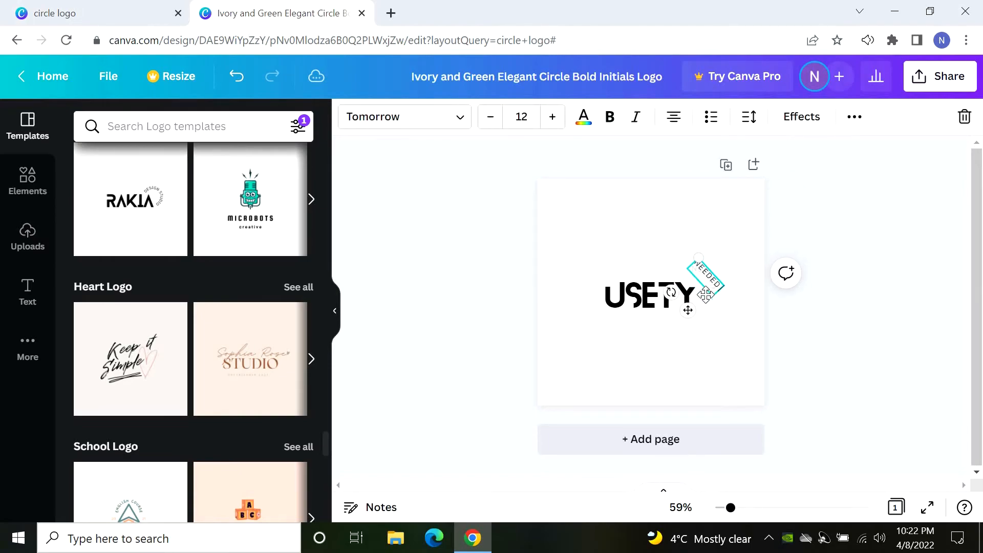
text(ALWAYS)
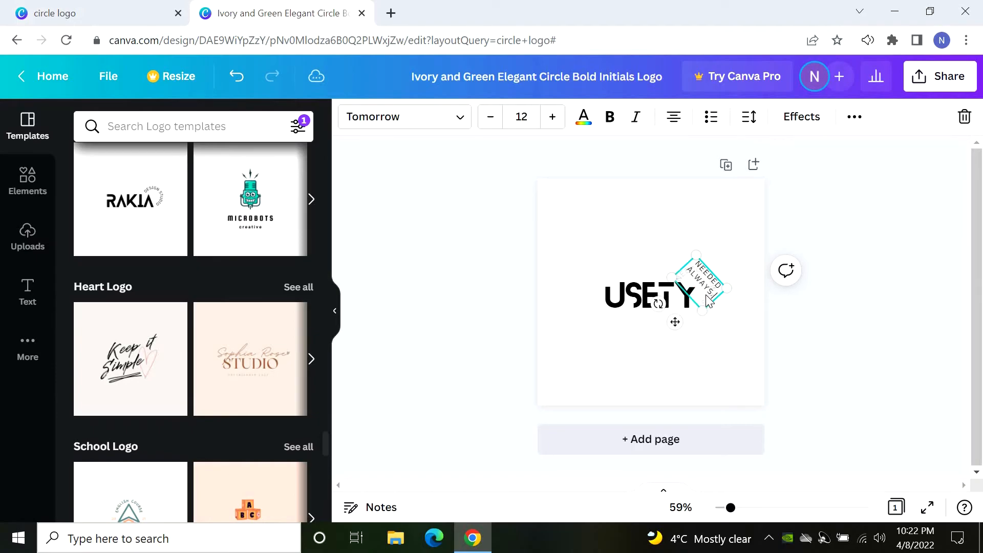
click(445, 220)
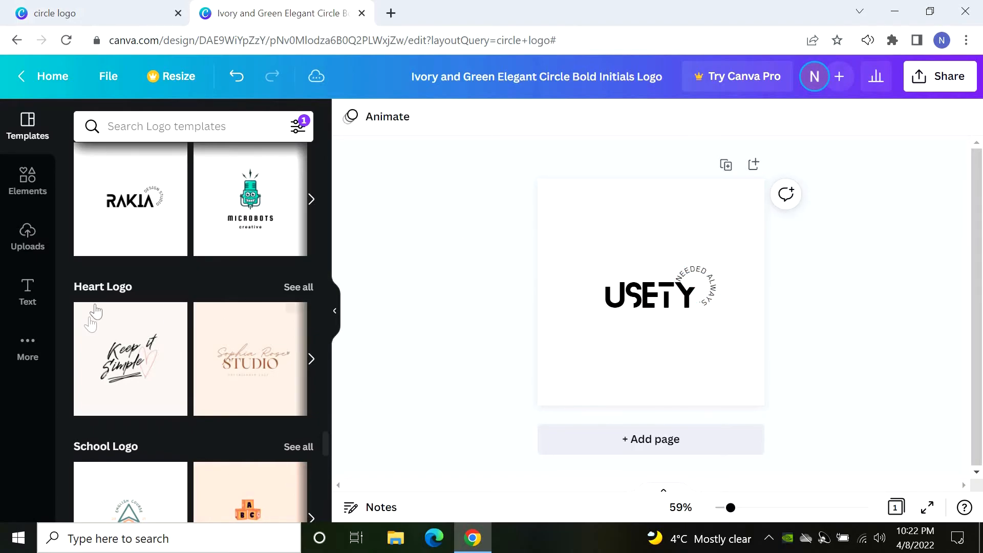
Apply the Borcelle Florist template from the Geometric Logo category and delete the white flower at its center.
scroll(95, 312, down, 15)
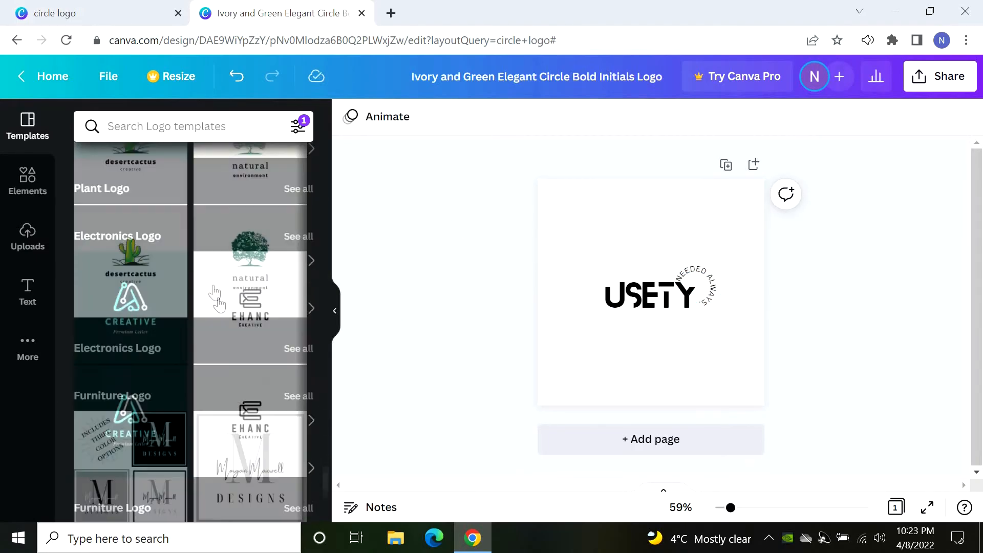
scroll(169, 324, up, 2)
scroll(254, 359, up, 6)
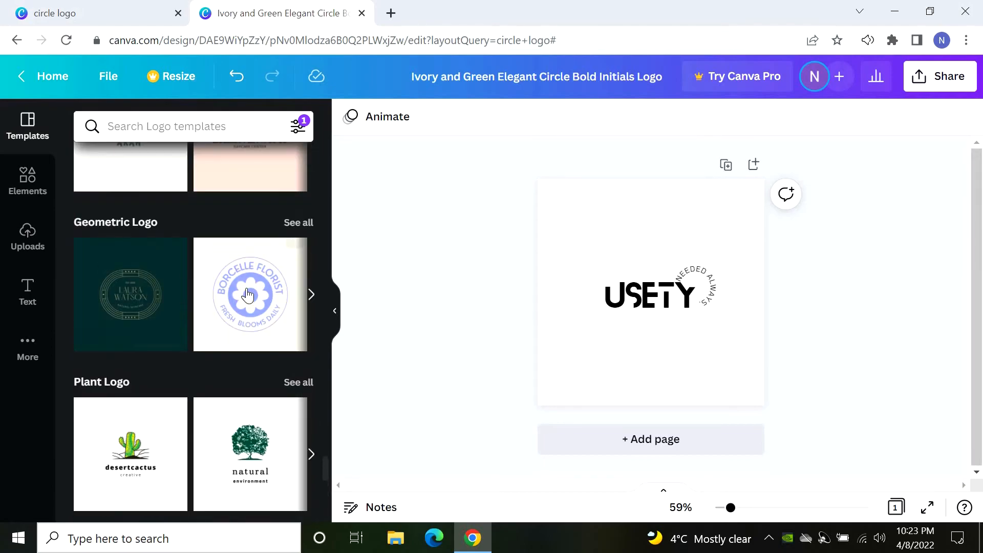
click(250, 294)
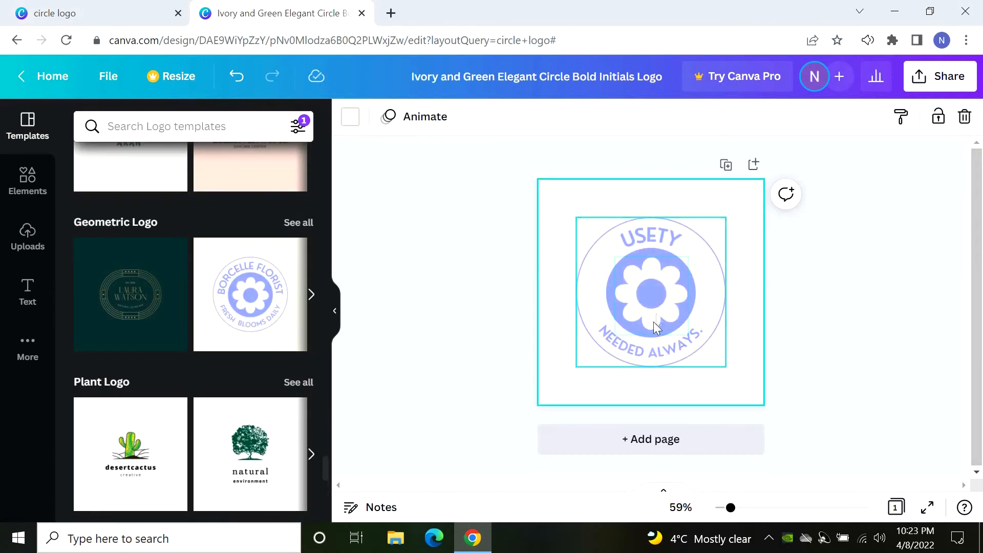
click(656, 297)
key(Delete)
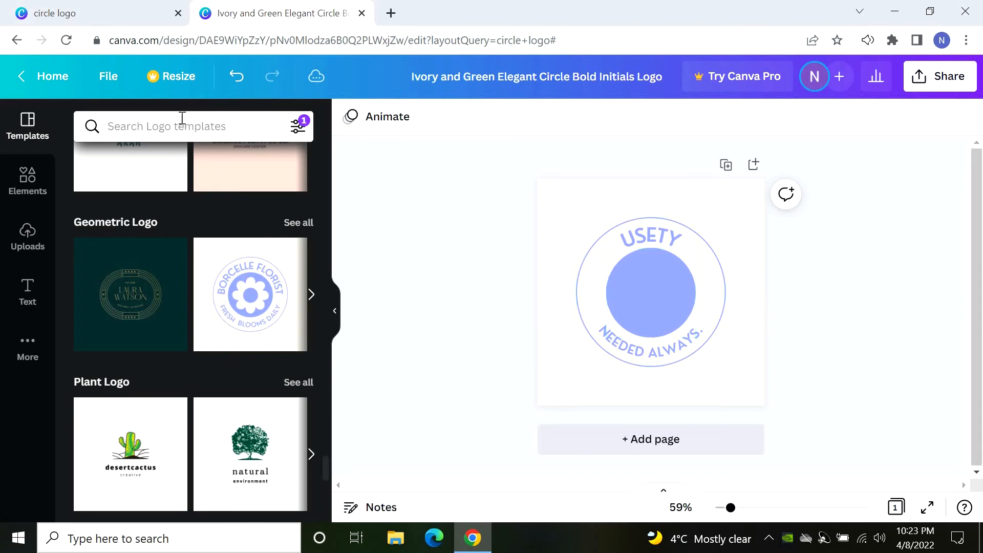
Search the elements for Useful, insert the silhouette of a woman at a laptop, and fit it inside the blue circle.
click(199, 125)
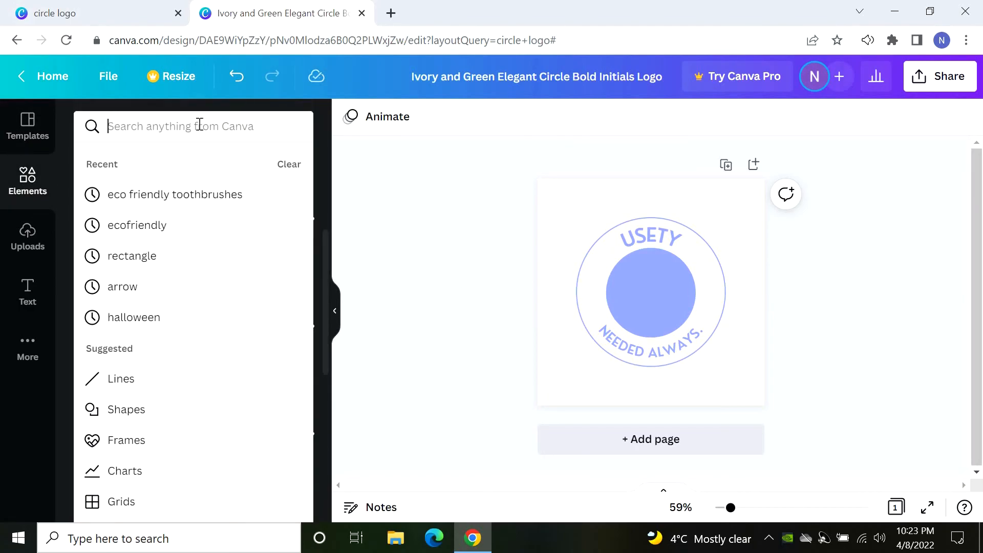
text(Useful)
key(Return)
click(112, 274)
drag(600, 246, 638, 282)
drag(648, 294, 637, 281)
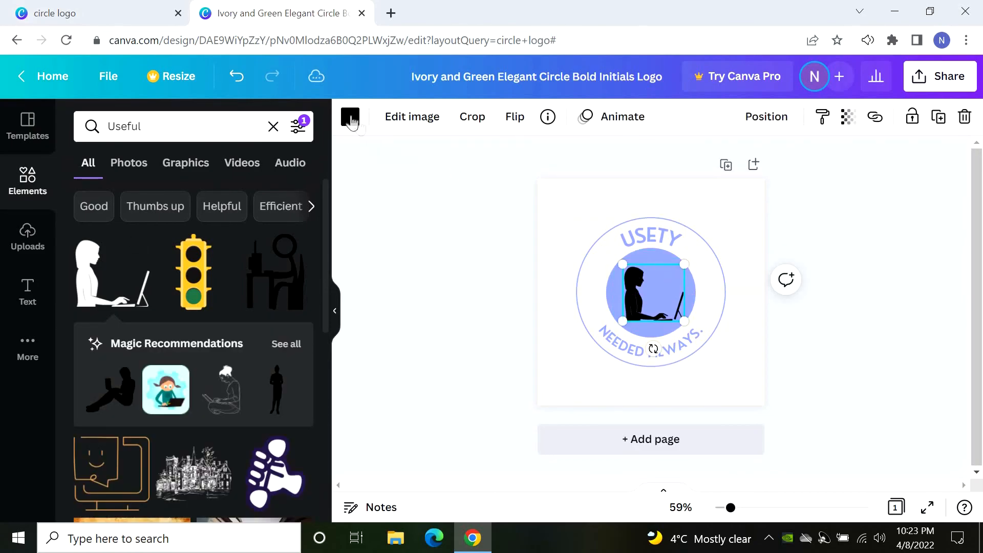
Recolor the silhouette of the woman at the laptop white.
click(351, 122)
click(213, 196)
click(434, 229)
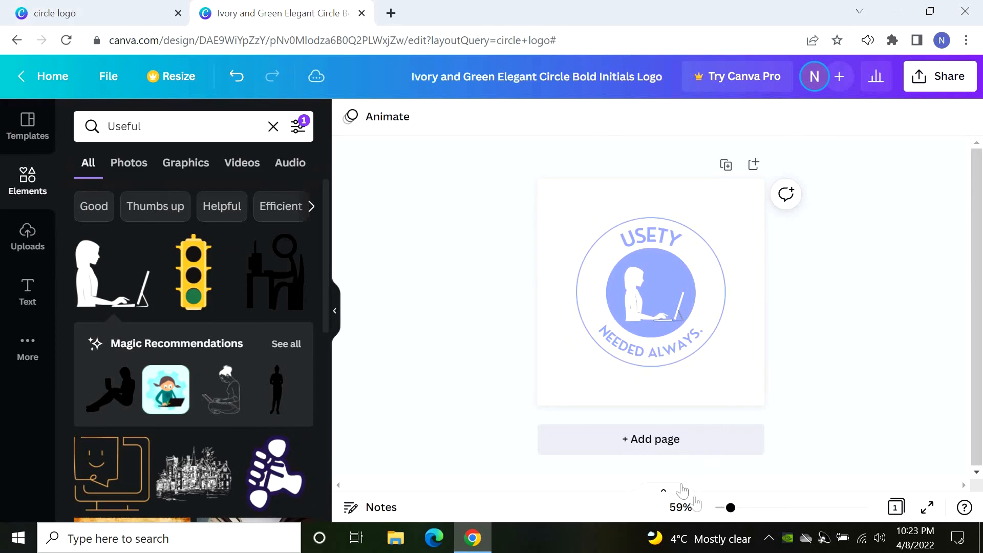